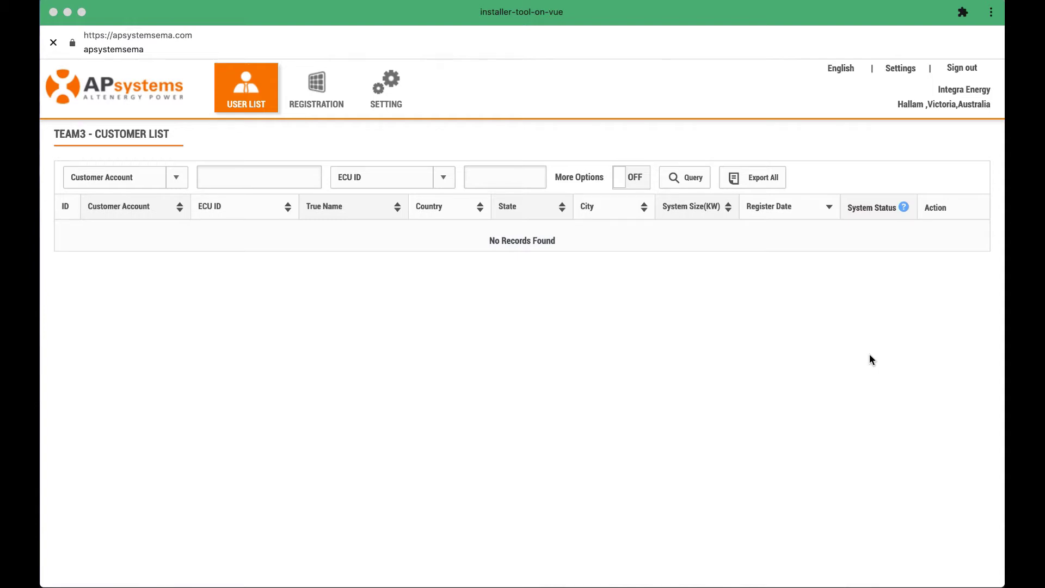
Step: Open the Registration area and start the Add Customer wizard
left_click(326, 91)
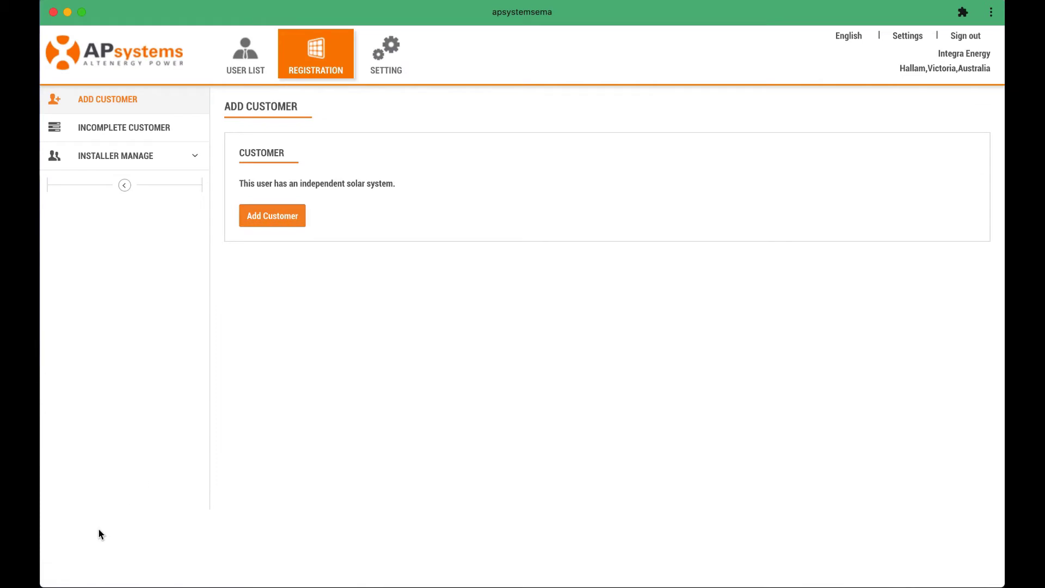
left_click(273, 214)
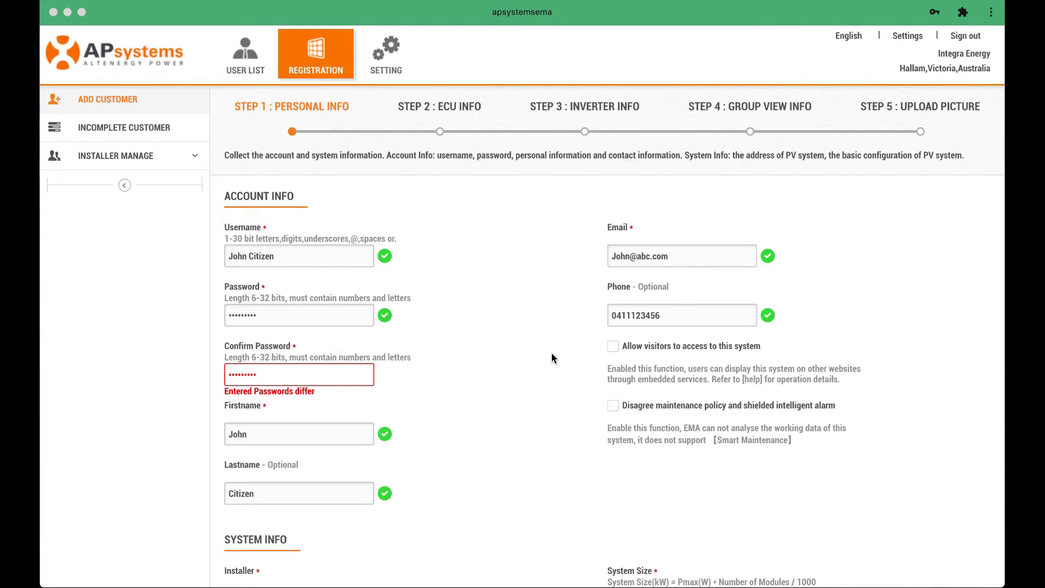
Step: Delete the space between the first and last name in the Username field
scroll(552, 357, "down", 1)
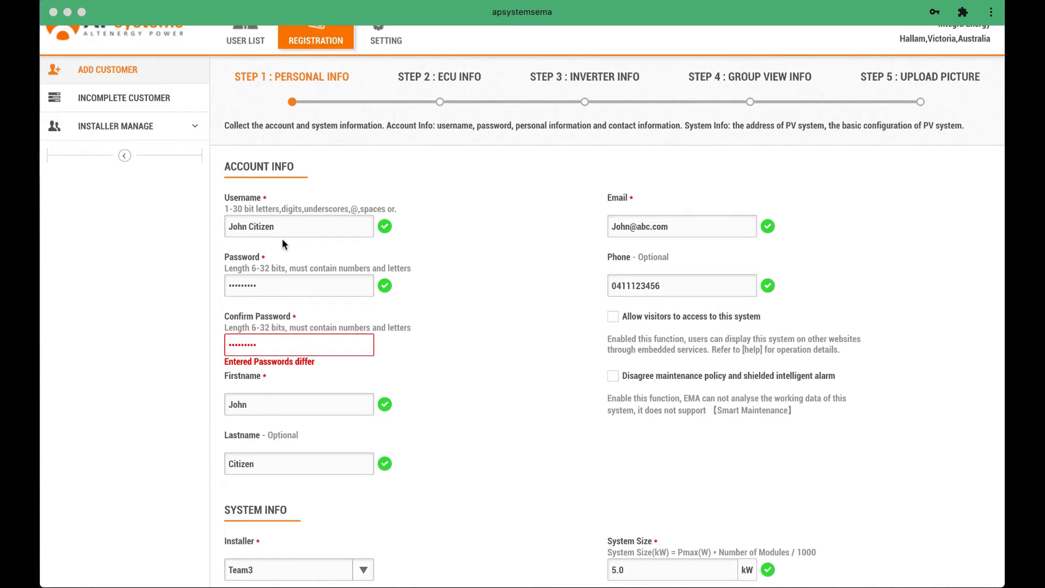
left_click(249, 228)
double_click(250, 226)
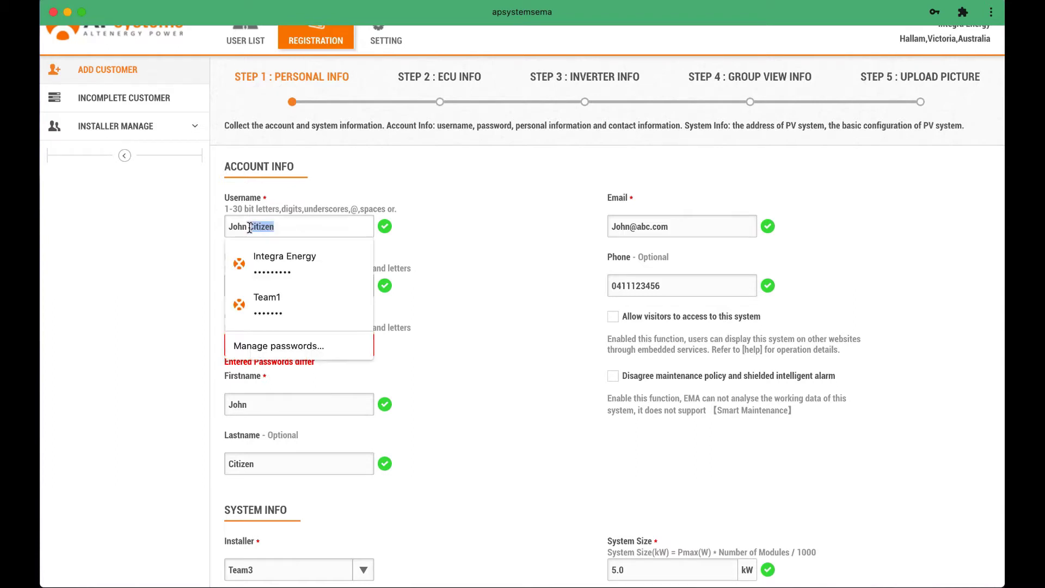
left_click(250, 226)
left_click(250, 226)
key("BackSpace")
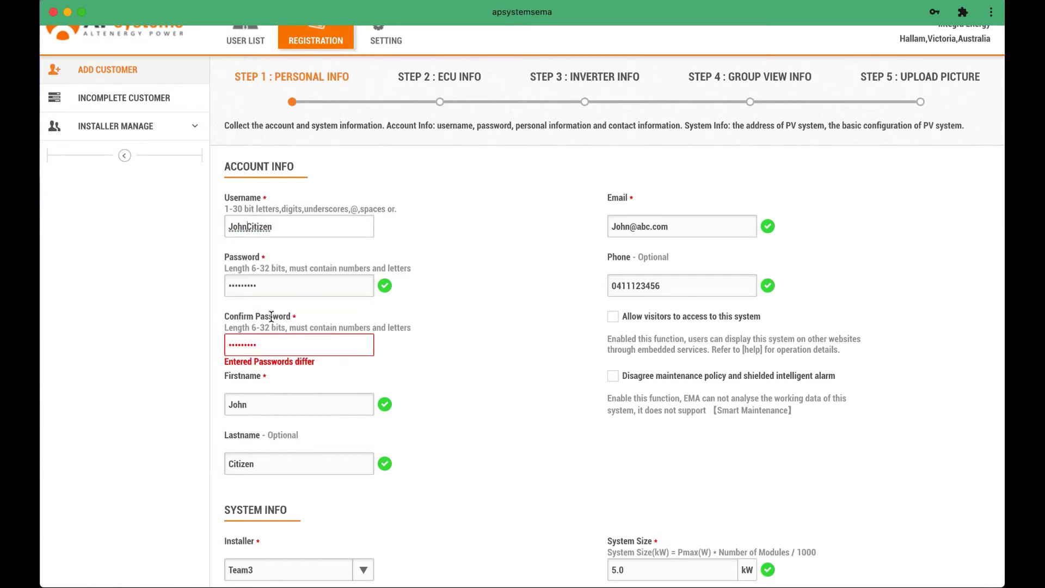
scroll(270, 316, "down", 3)
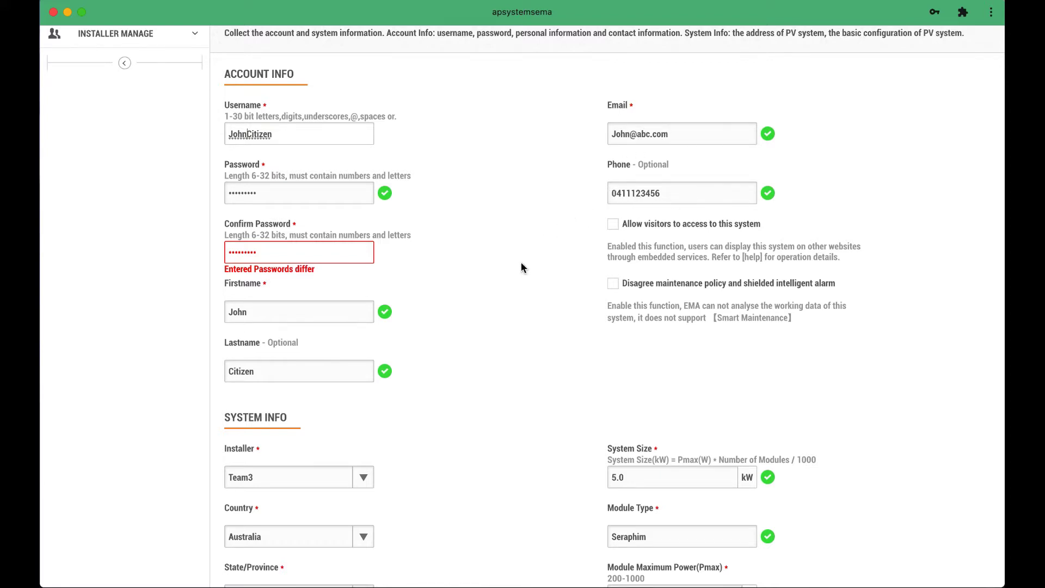
Step: Set Grid Type to 240V Single-phase and submit the customer details
scroll(521, 262, "down", 4)
scroll(521, 262, "down", 2)
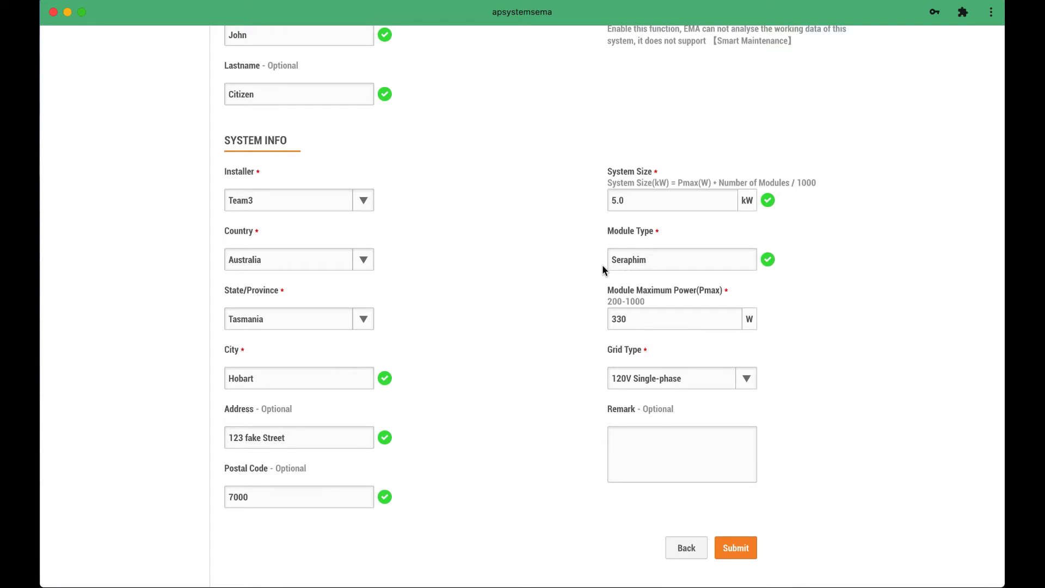
left_click(639, 319)
left_click(671, 381)
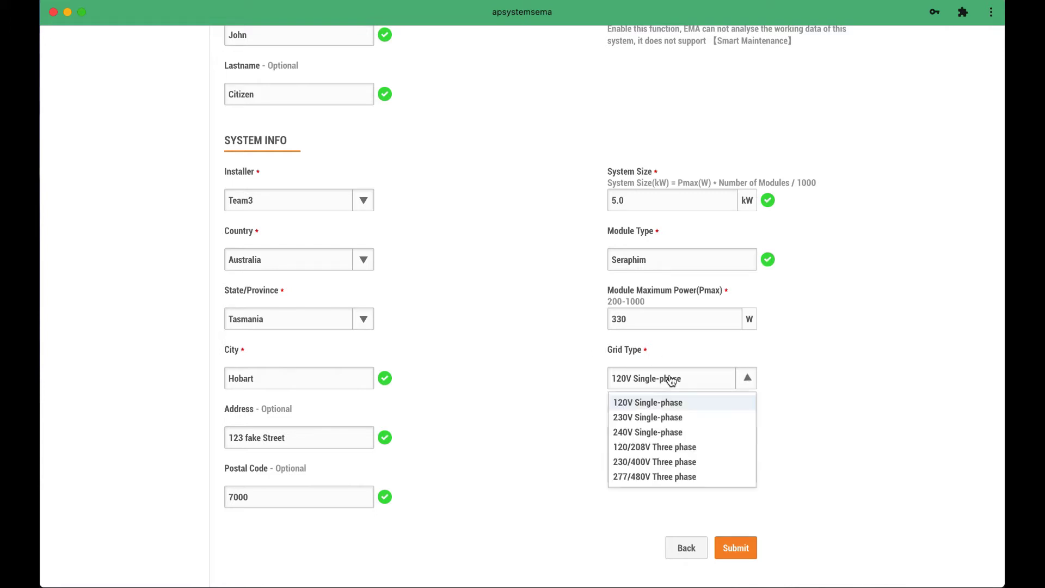
left_click(648, 439)
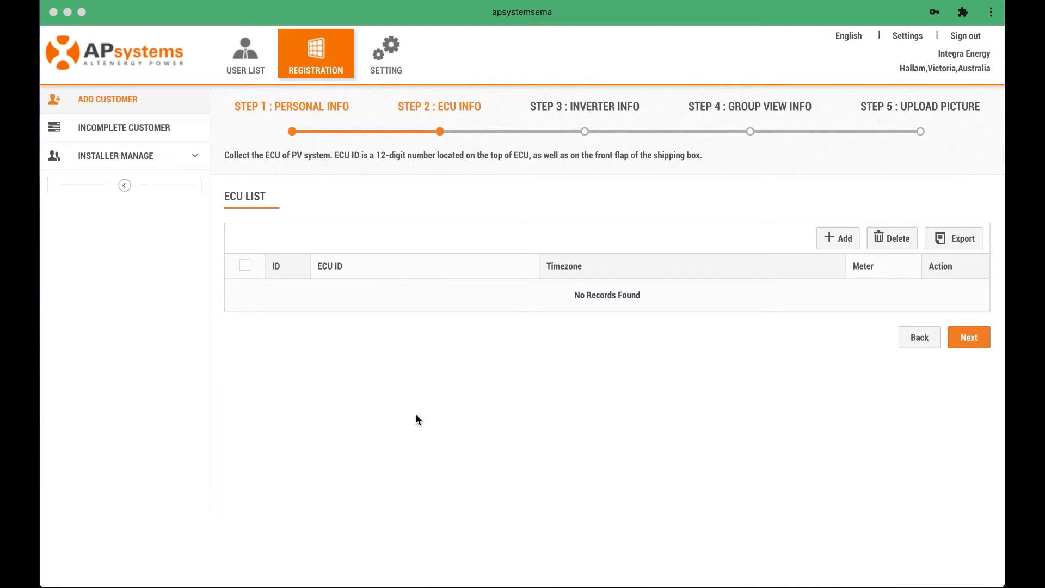
left_click(837, 243)
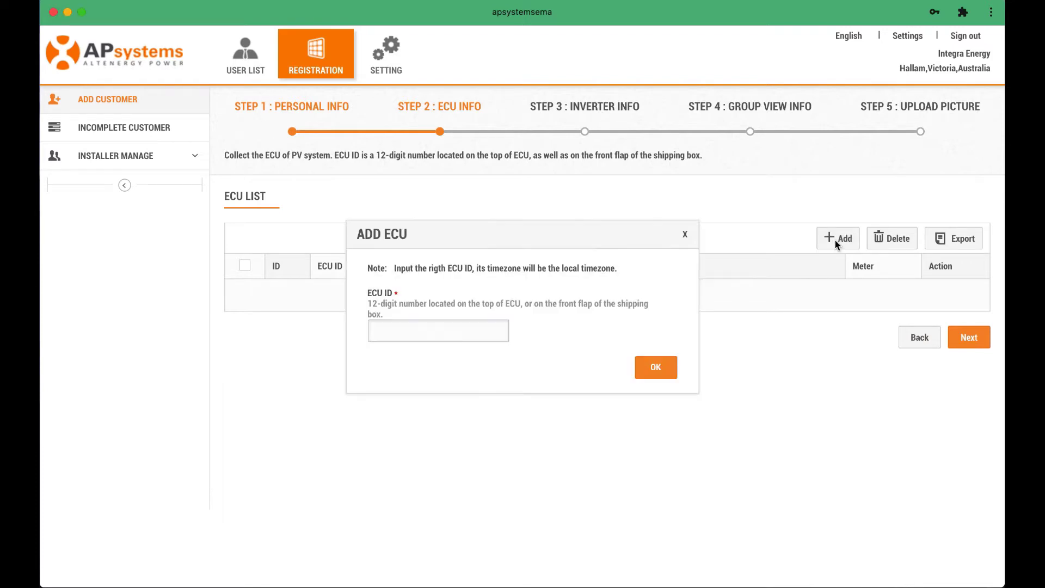
left_click(438, 329)
type("216")
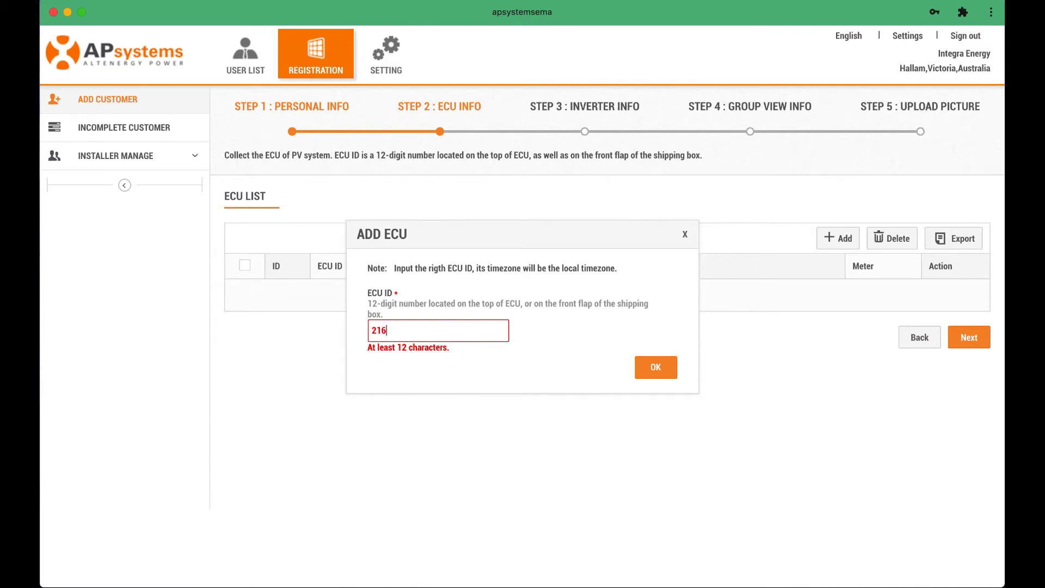
type("000007161")
left_click(656, 370)
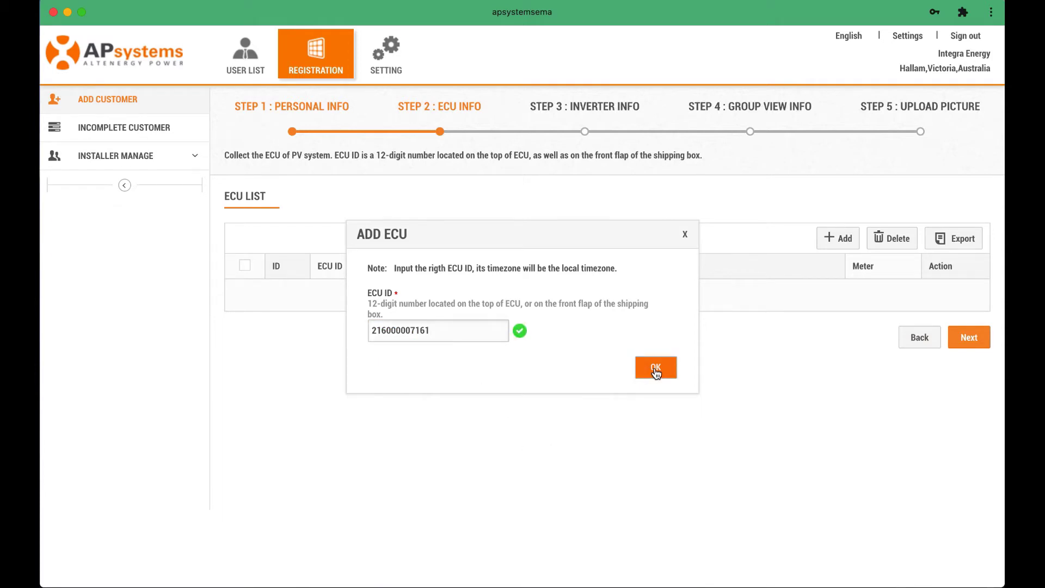
left_click(655, 370)
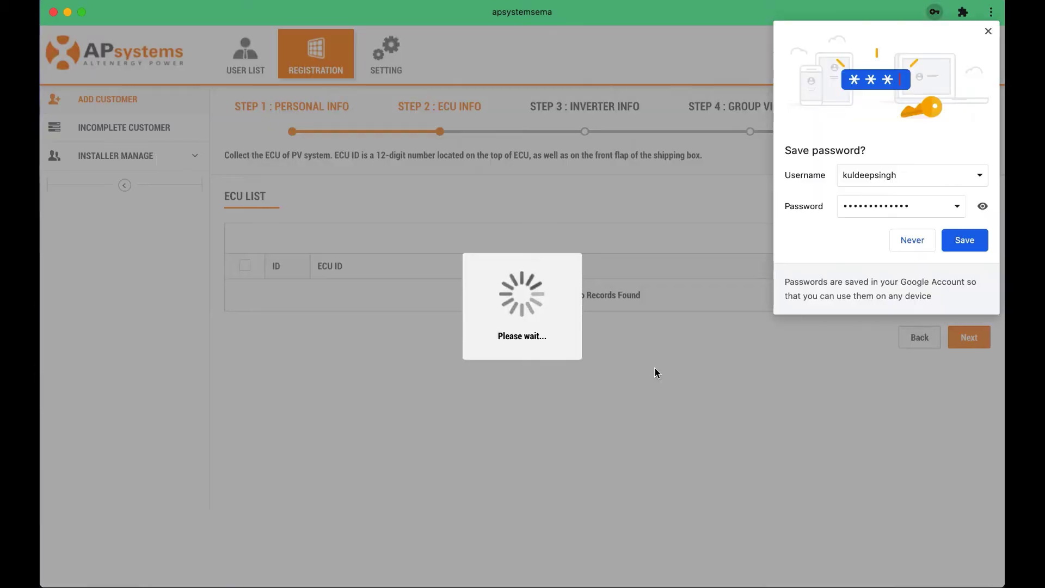
left_click(915, 246)
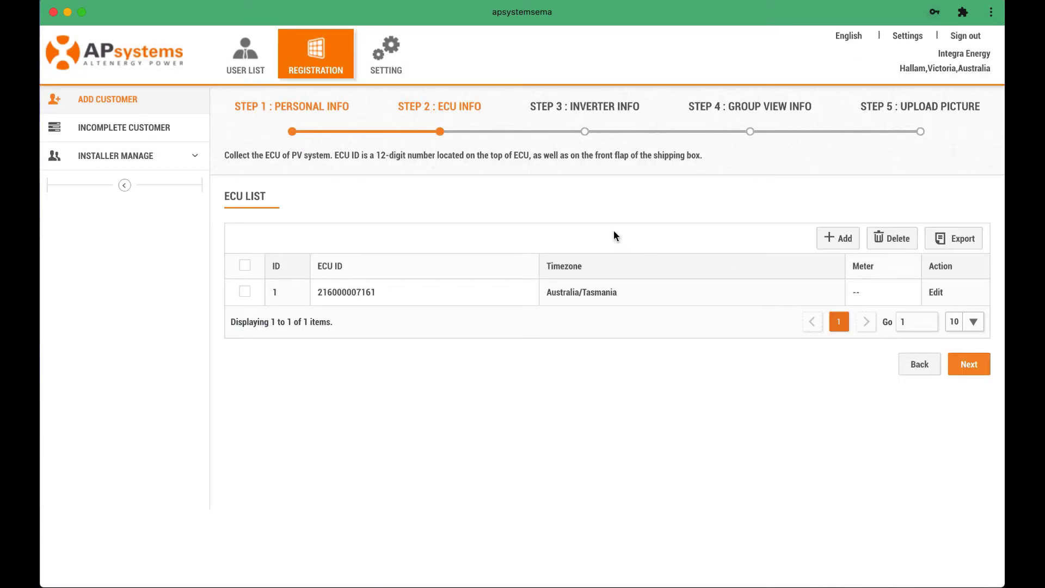
Step: Advance to Step 3 Inverter Info, dismissing the missing-UID alert twice
left_click(973, 365)
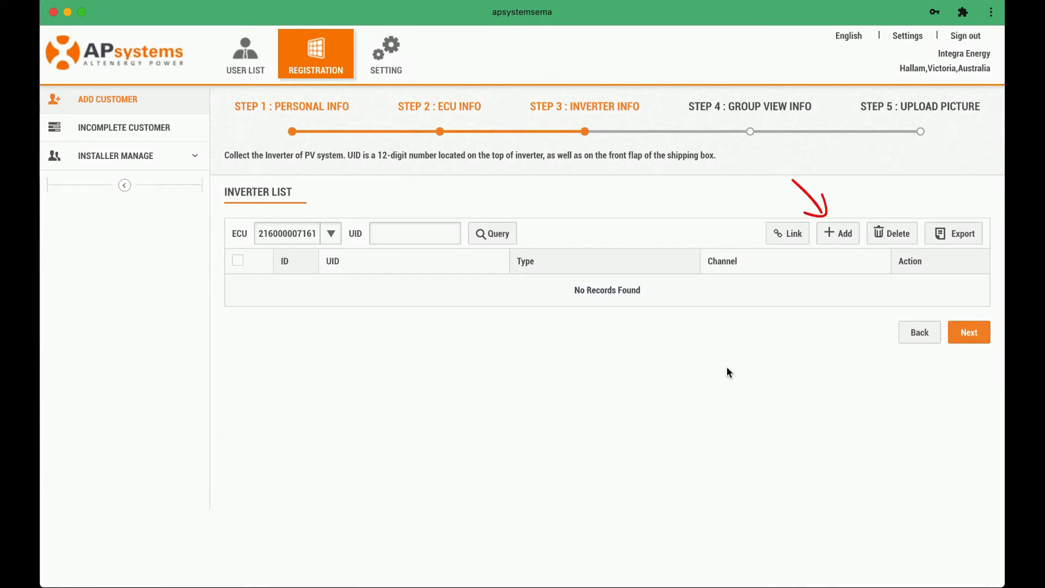
left_click(970, 333)
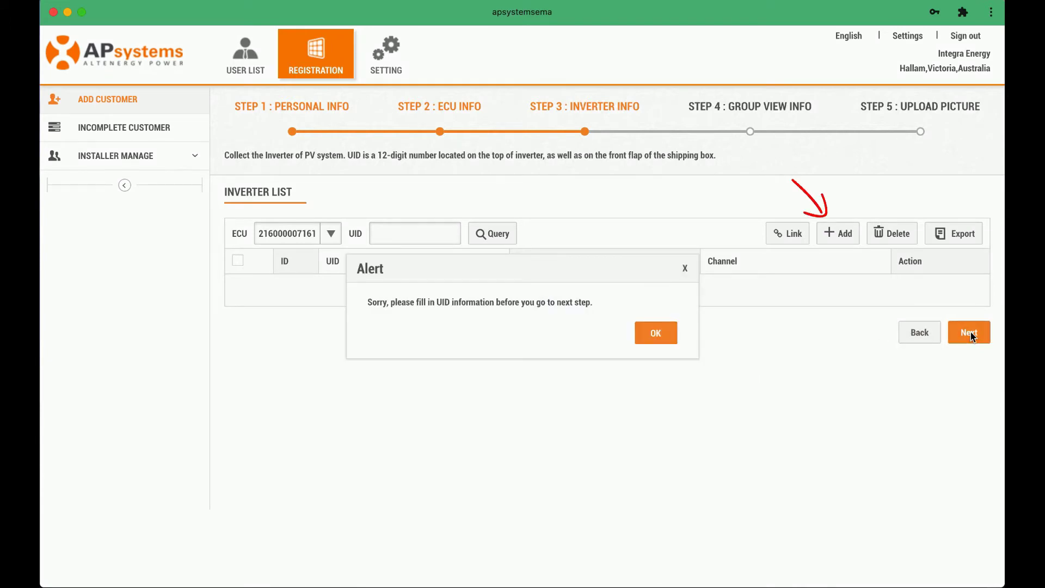
left_click(656, 333)
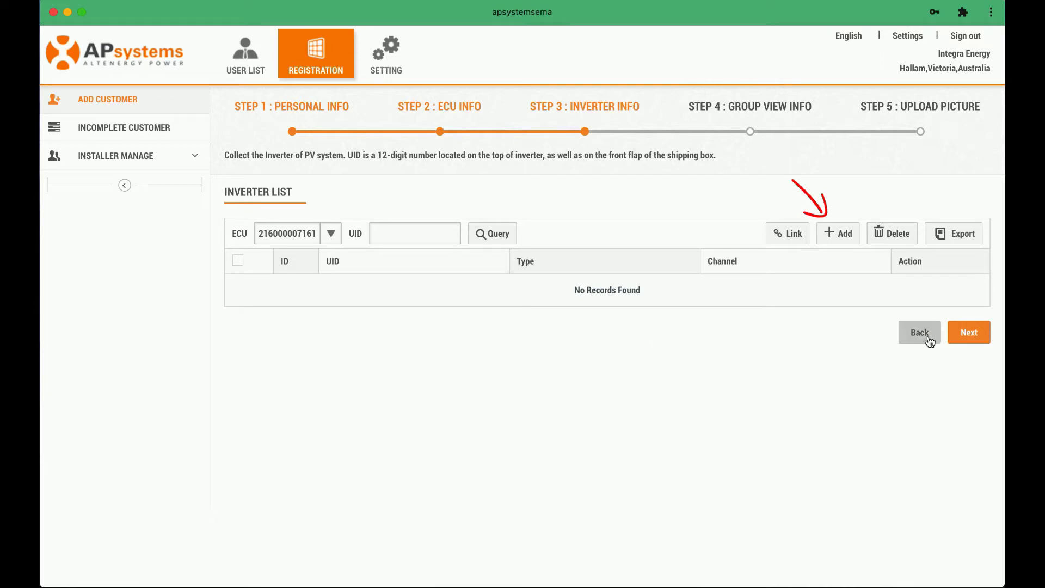
left_click(968, 333)
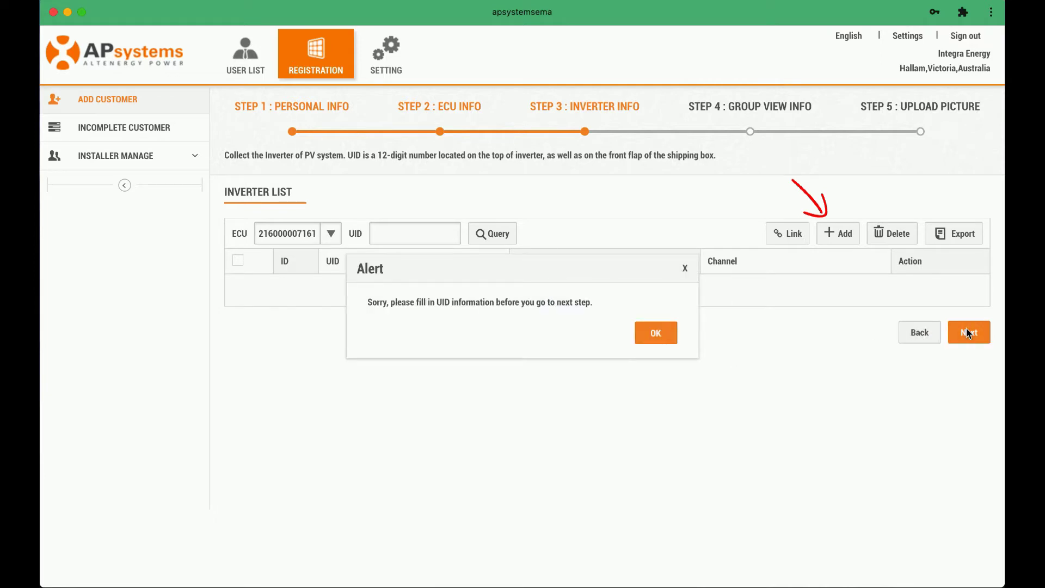
left_click(655, 335)
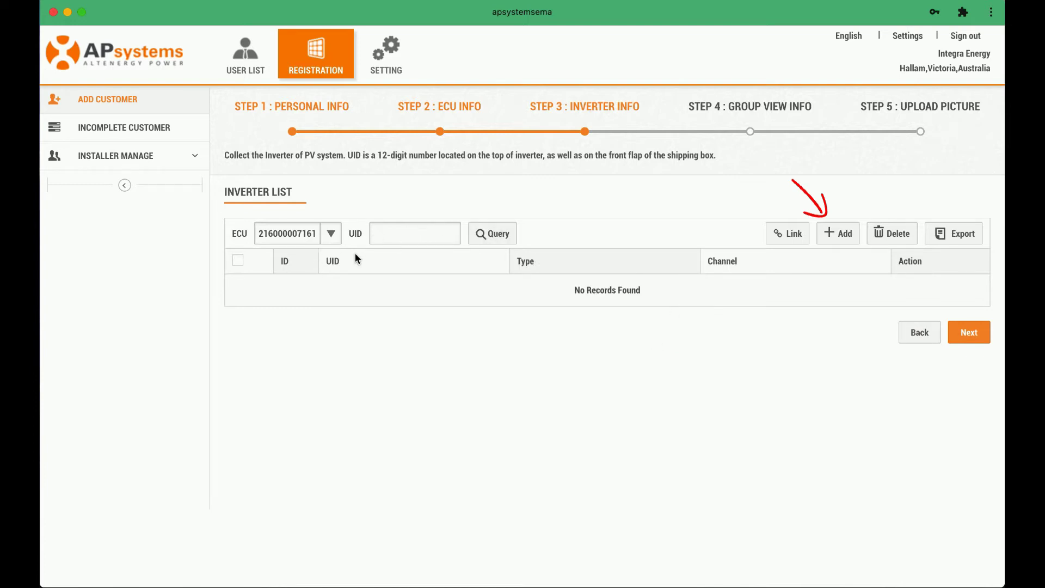
left_click(829, 235)
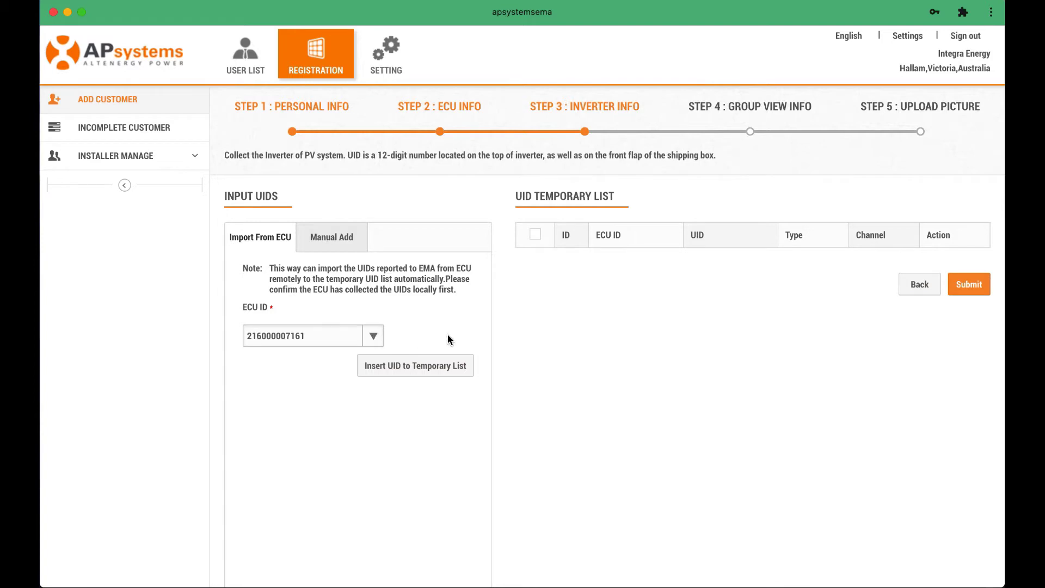
left_click(407, 368)
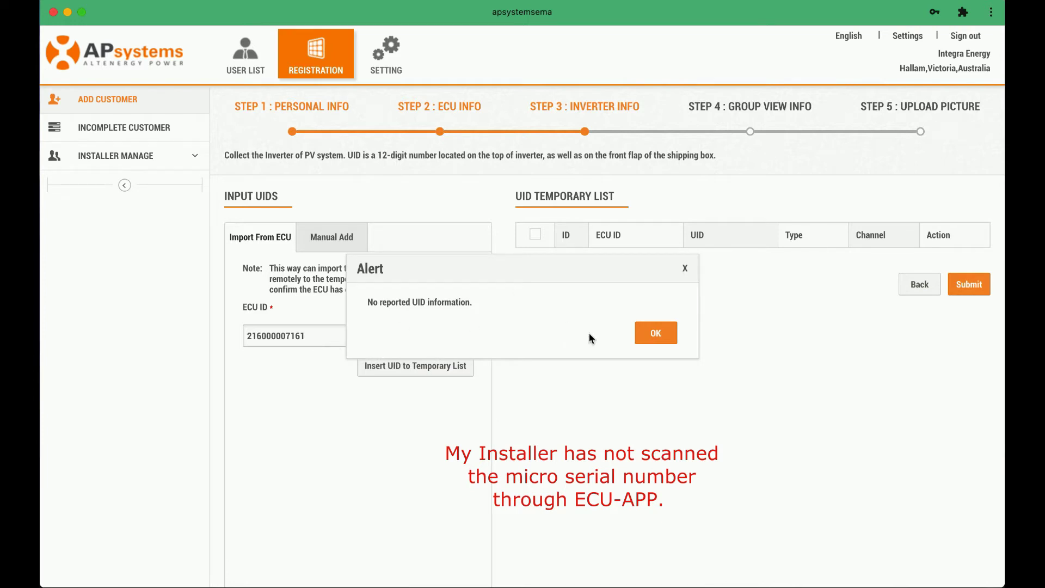
left_click(647, 331)
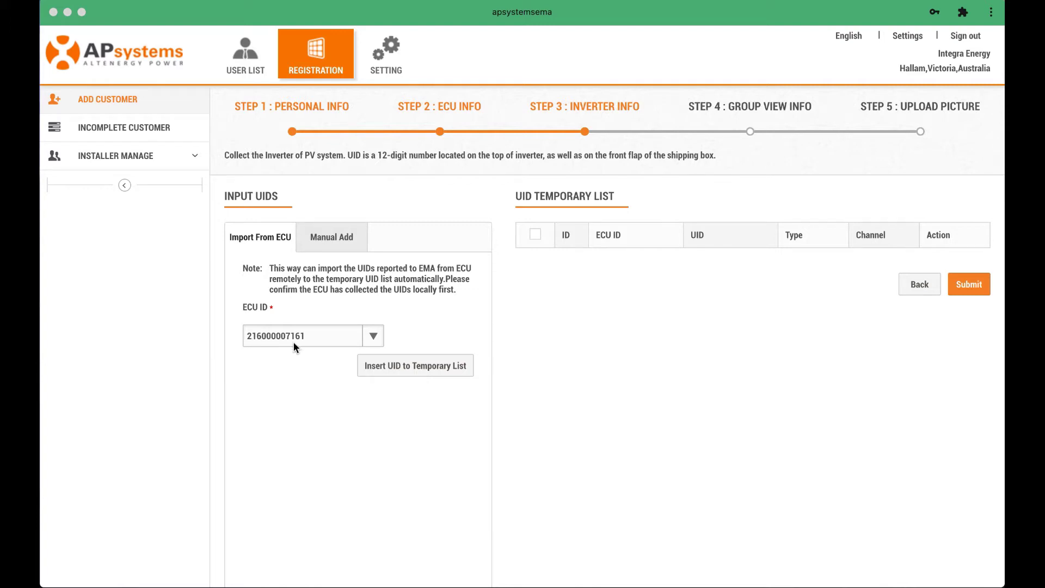
left_click(397, 368)
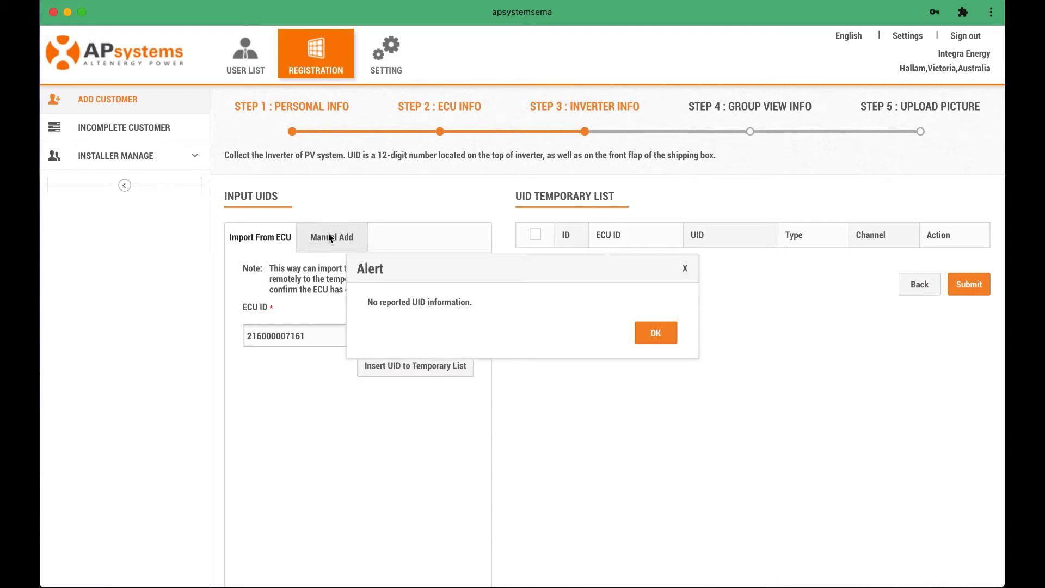
left_click(684, 269)
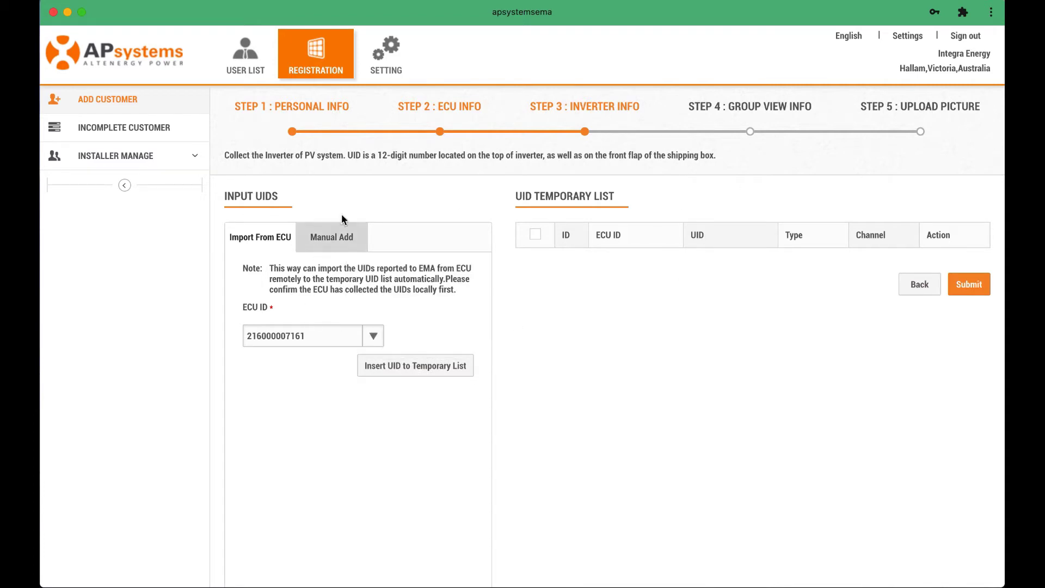
left_click(332, 250)
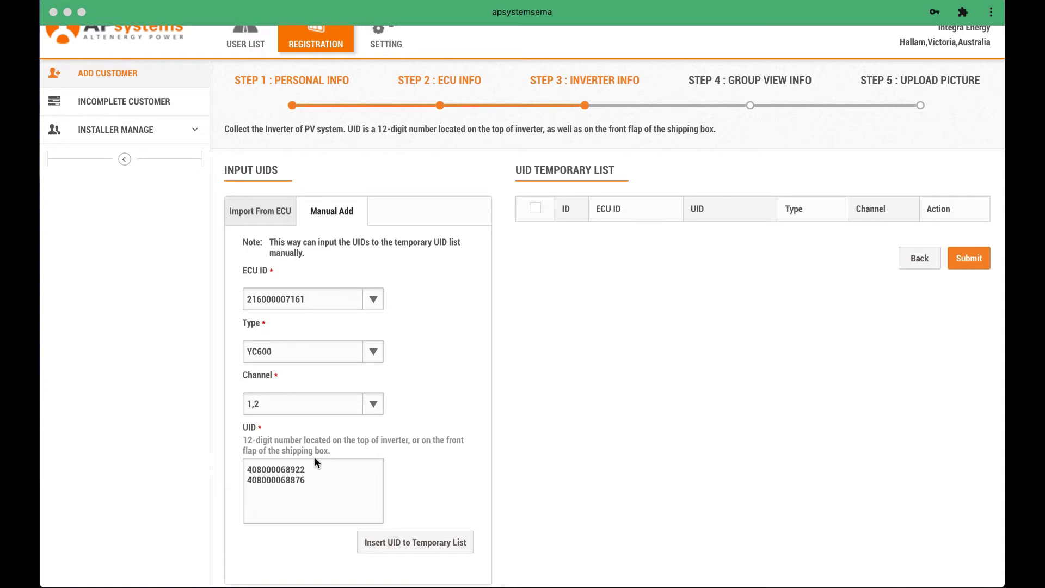
left_click(408, 542)
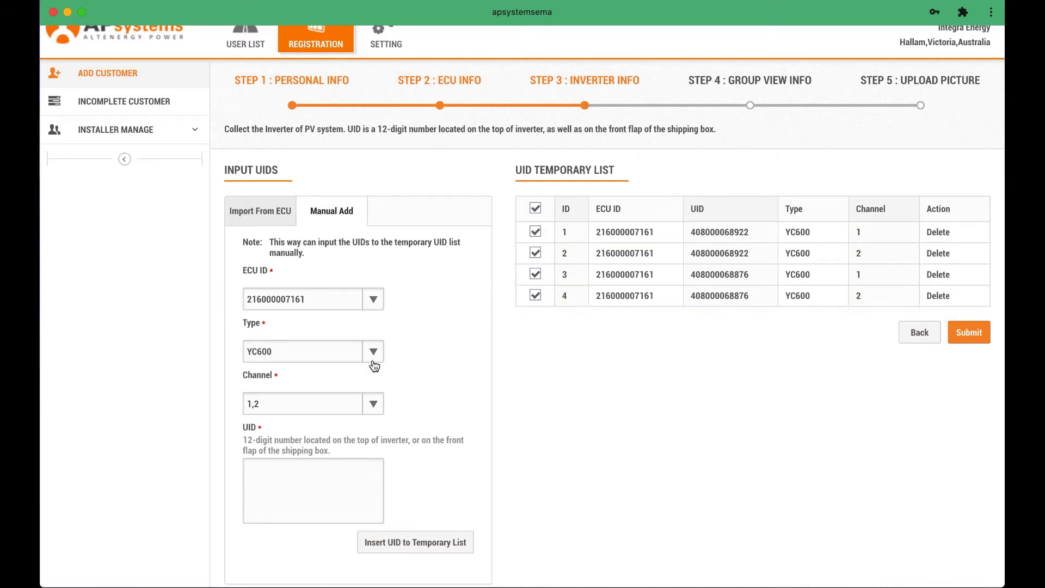
left_click(338, 356)
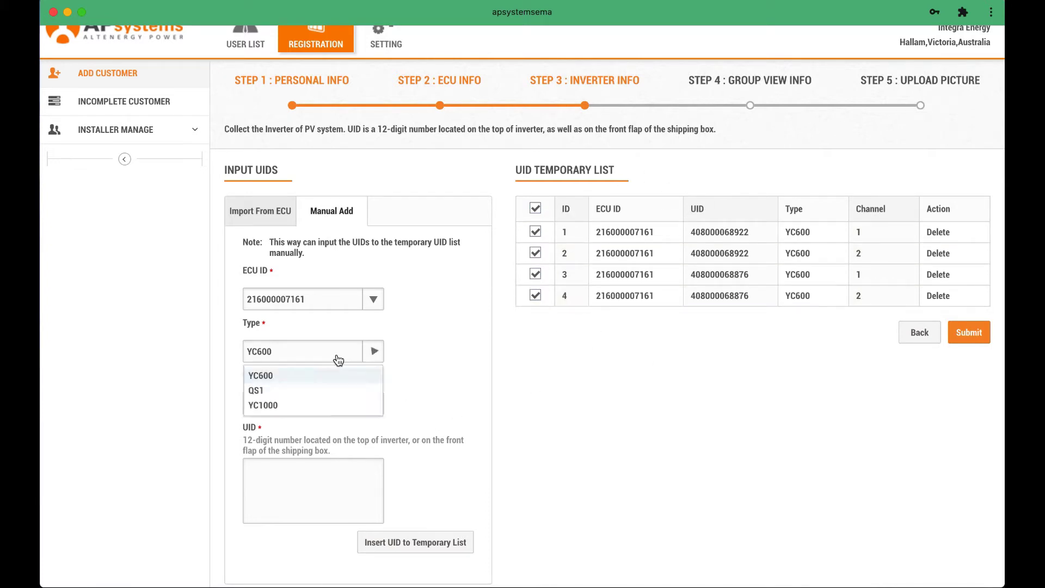
left_click(293, 397)
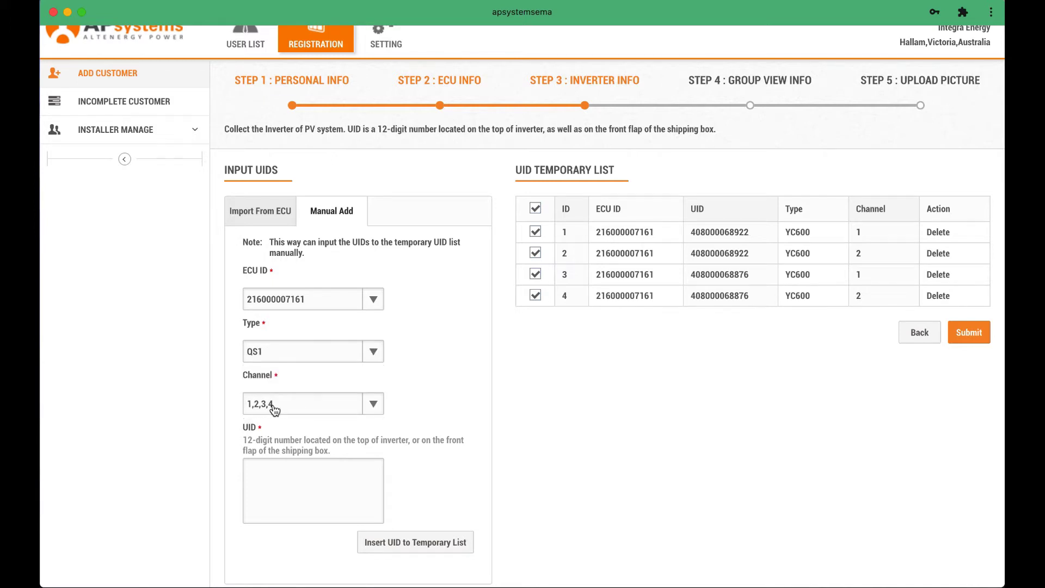
left_click(277, 473)
key("super+v")
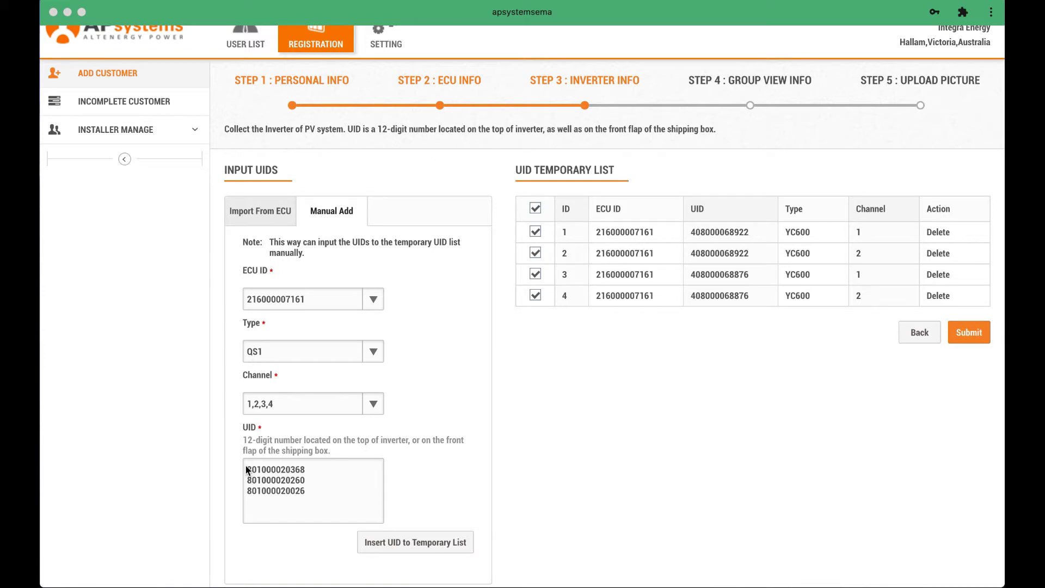
left_click(411, 541)
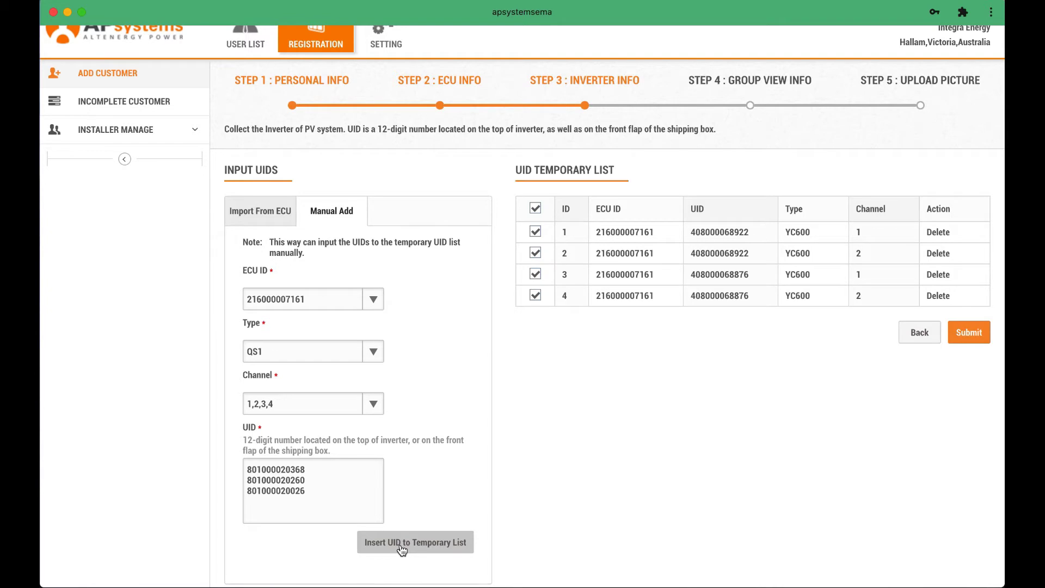
scroll(620, 437, "down", 1)
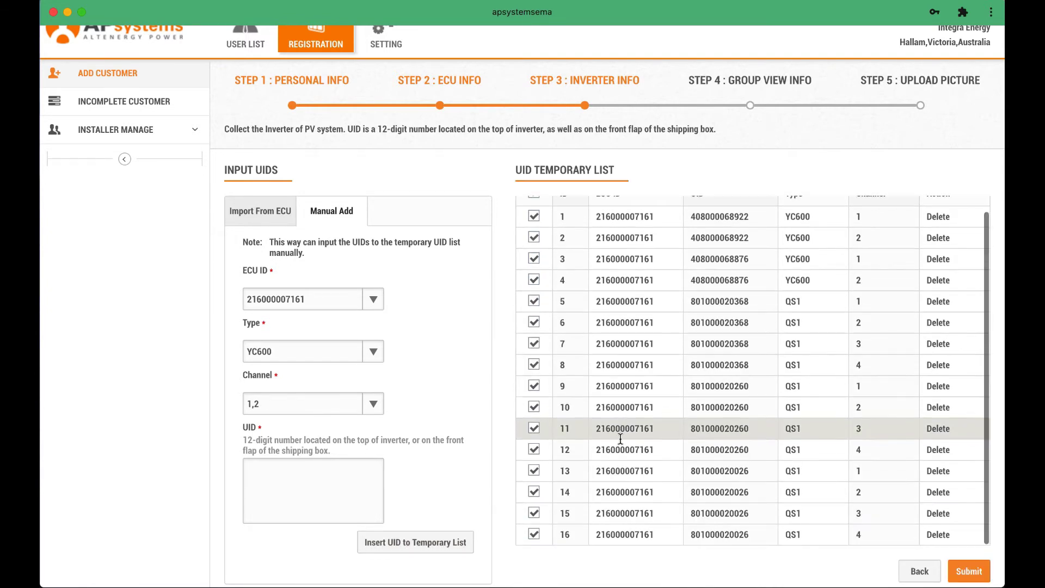
scroll(621, 441, "up", 1)
scroll(620, 438, "down", 1)
scroll(566, 229, "up", 1)
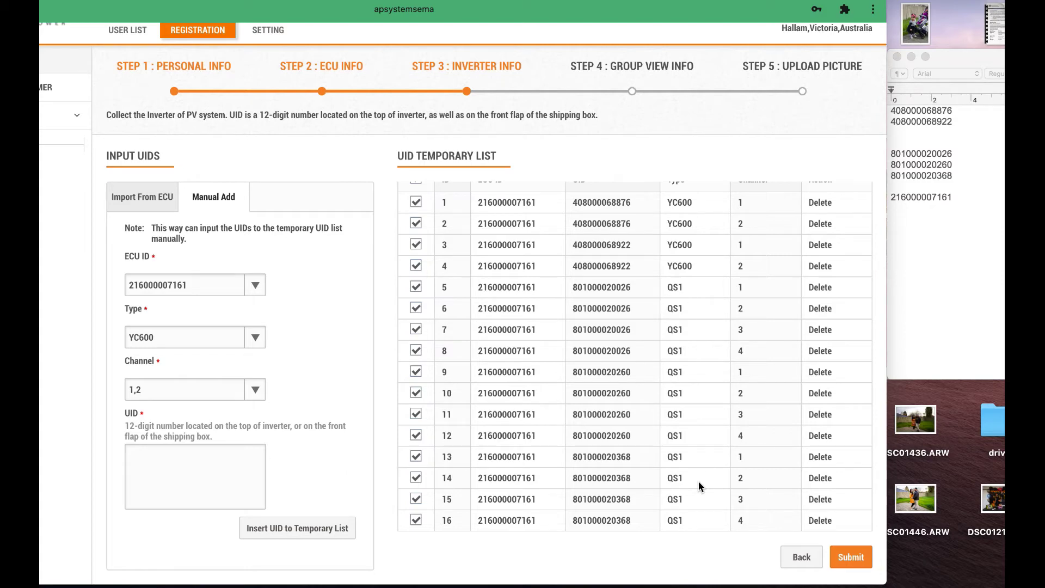
scroll(688, 262, "up", 1)
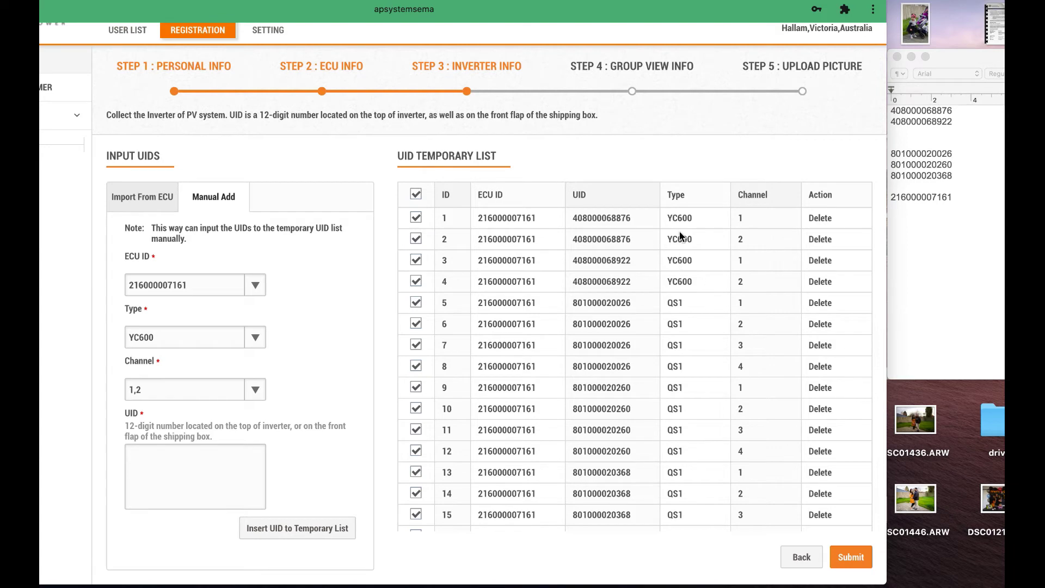
scroll(750, 478, "down", 1)
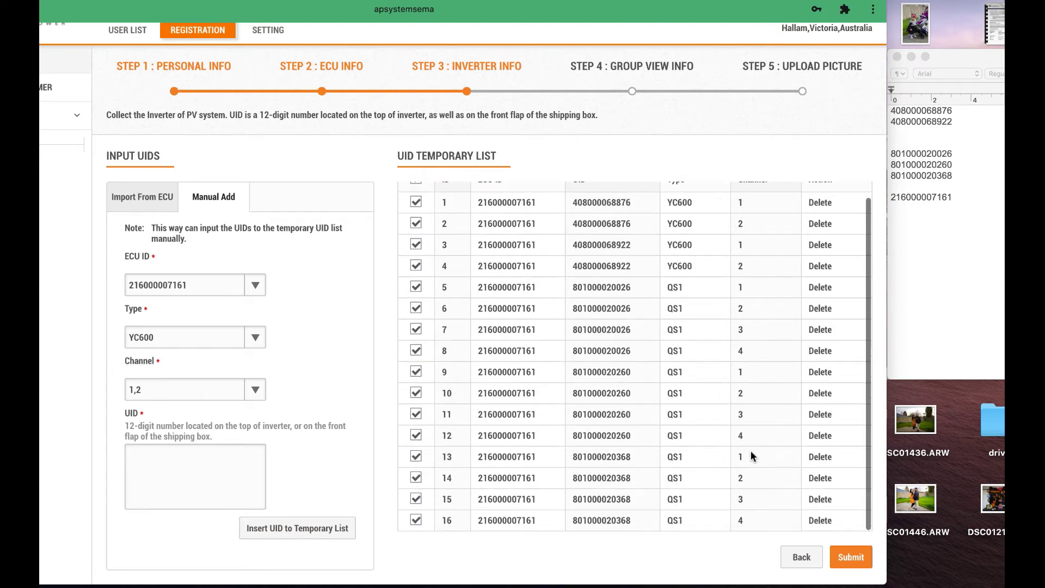
Step: Submit the 16 UIDs, select all inverters on both list pages, and continue to Group View
left_click(852, 558)
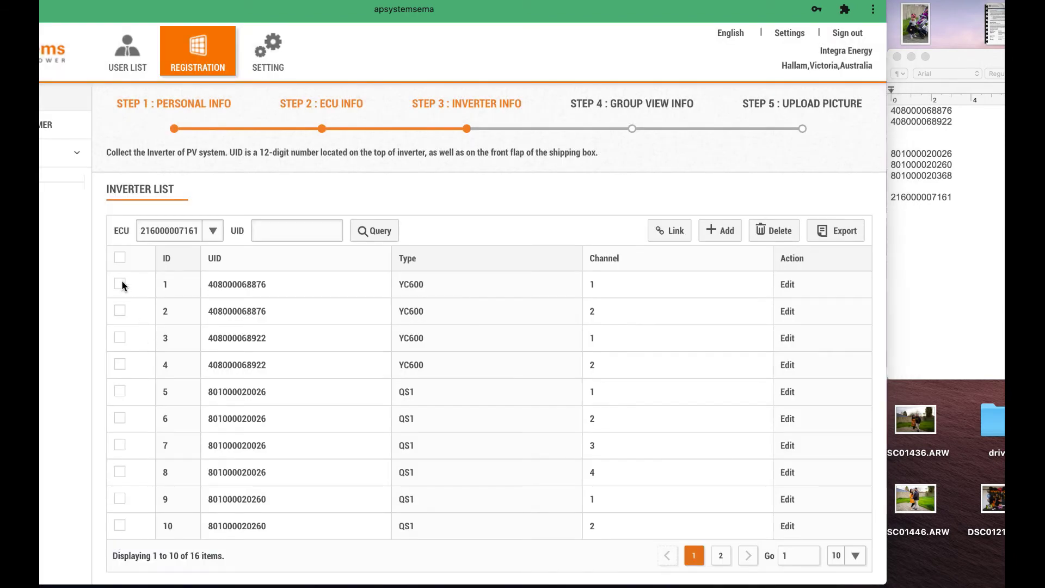
left_click(119, 258)
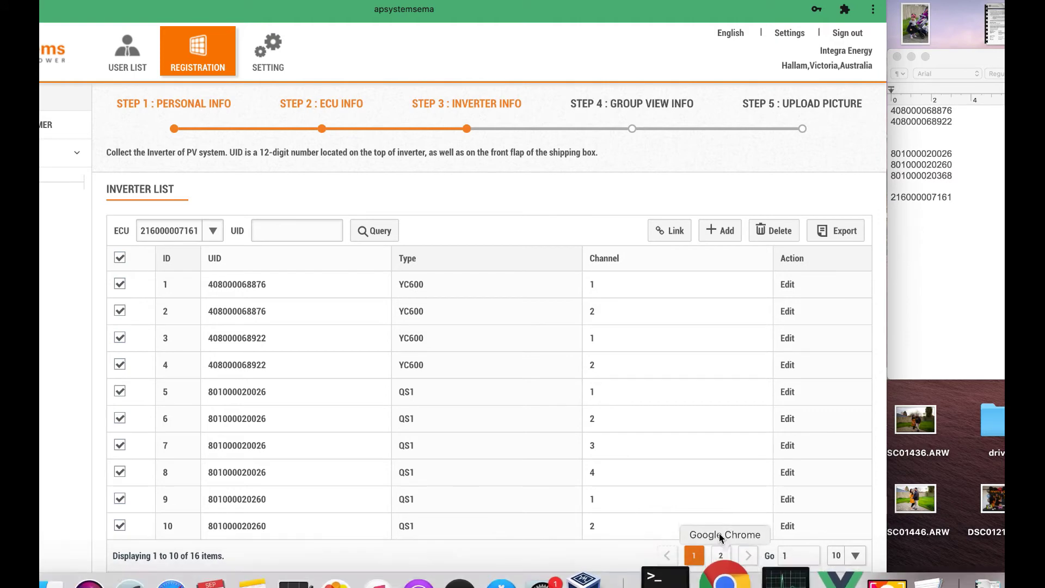
left_click(720, 552)
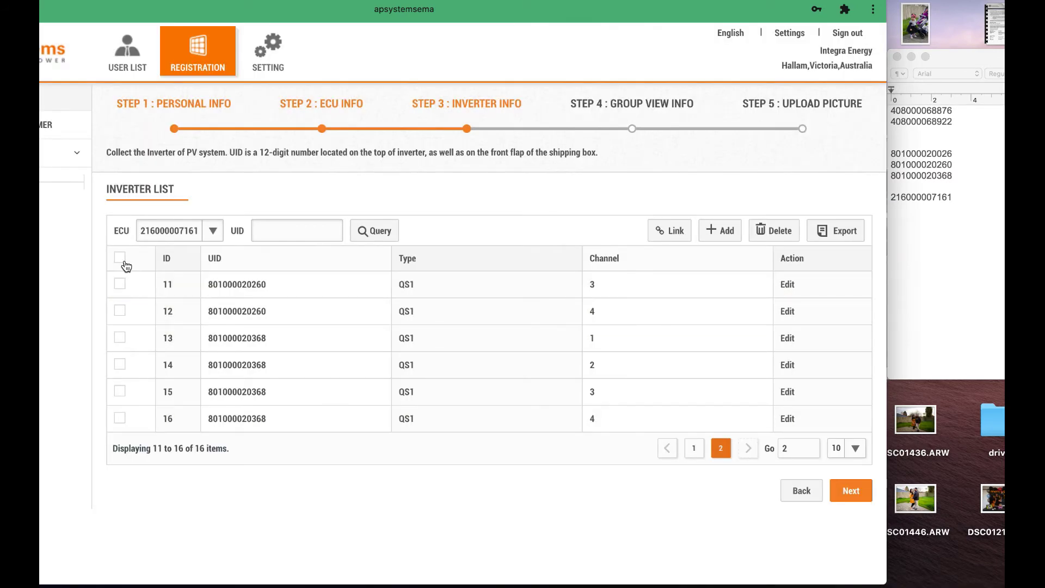
left_click(121, 259)
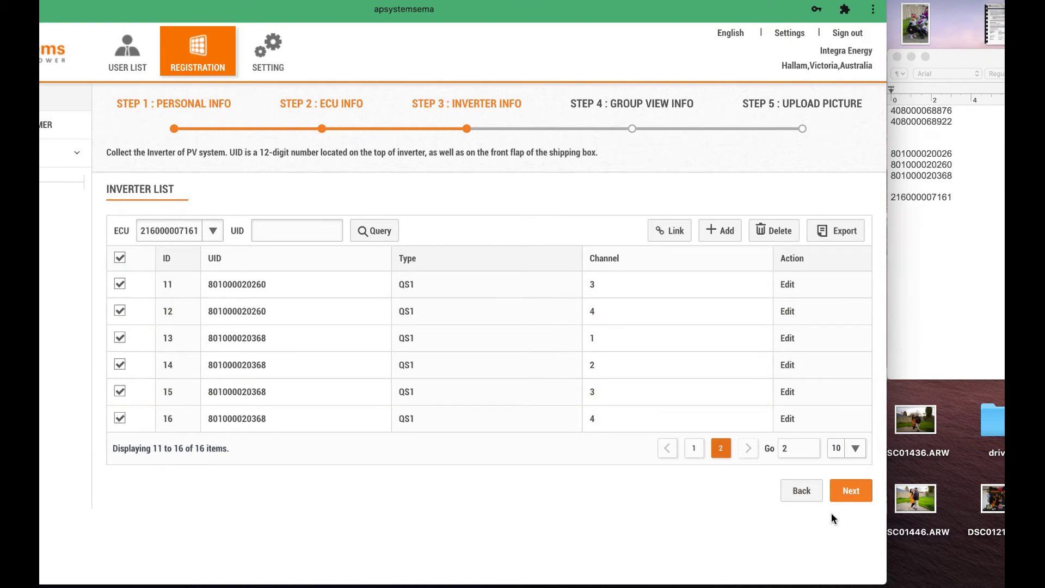
left_click(860, 492)
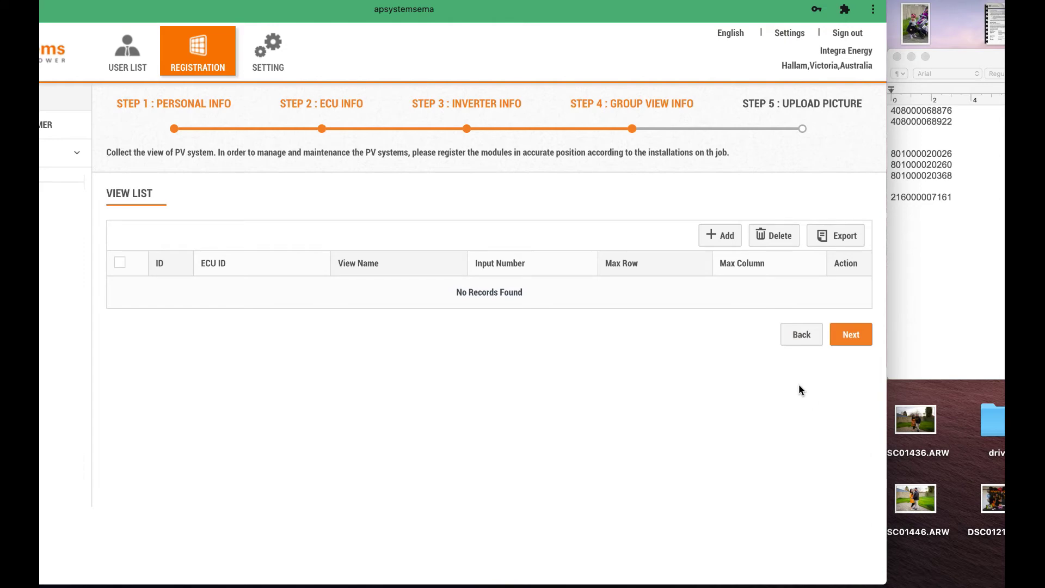
Step: Create a view named 'top view' with 1 row and 13 columns
left_click(724, 236)
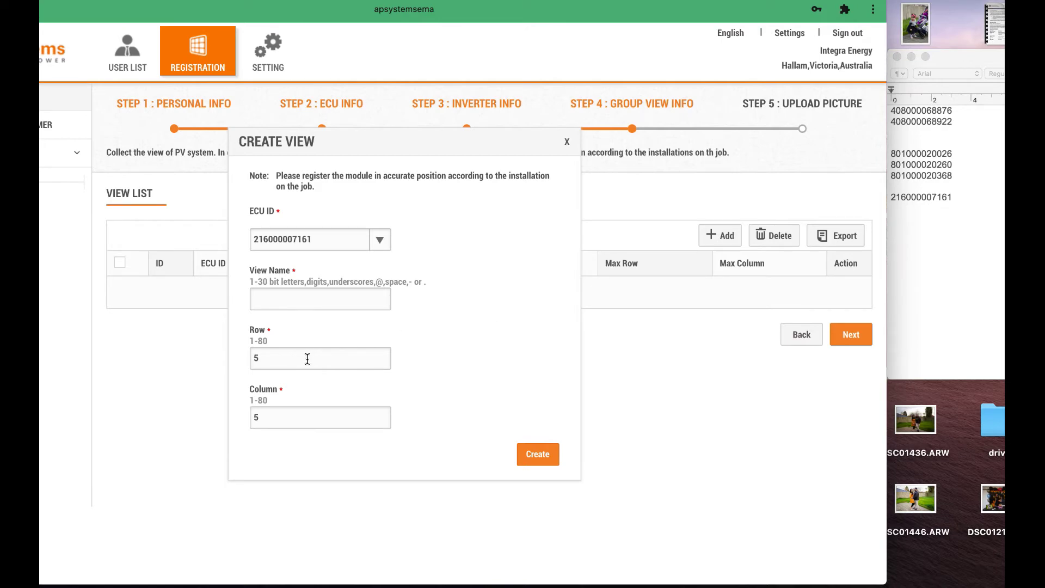
left_click(282, 362)
key("BackSpace")
type("1")
left_click(280, 418)
key("BackSpace")
type("13")
left_click(298, 298)
type("top")
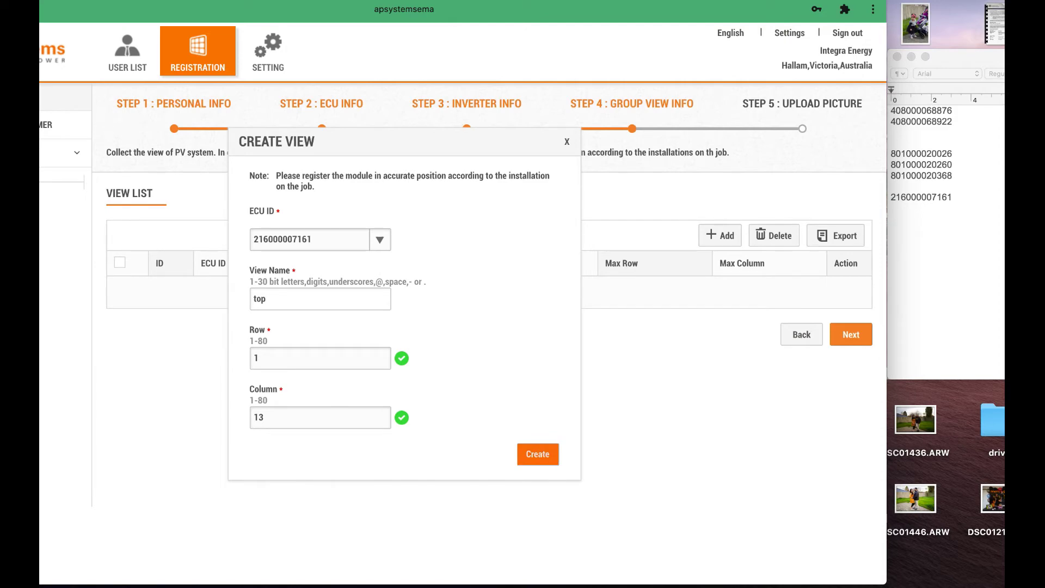
type("view")
left_click(537, 454)
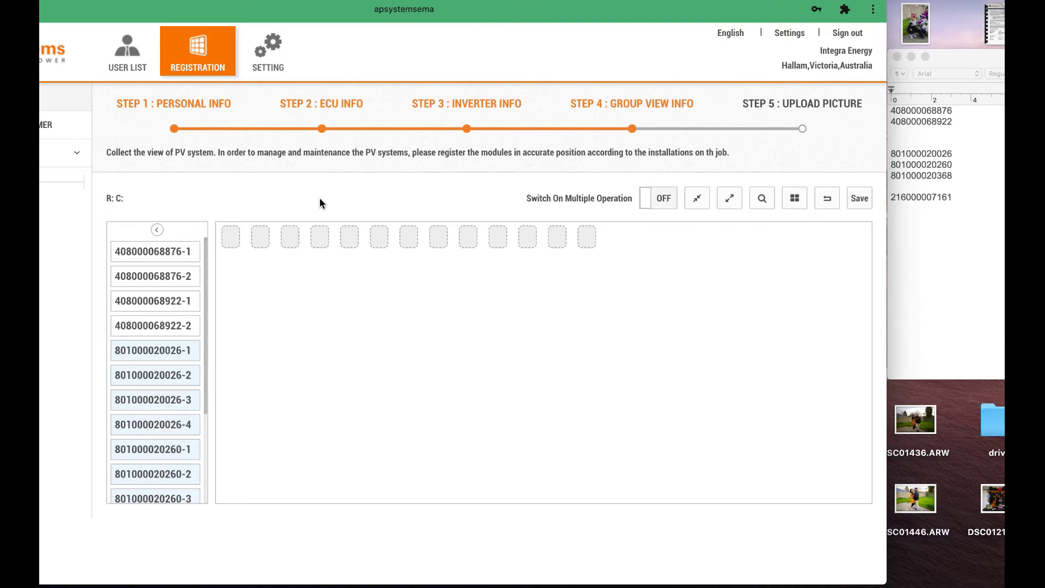
Step: Add a 1-row by 2-column table on the lower side of the panel layout
left_click_drag(652, 15, 771, 12)
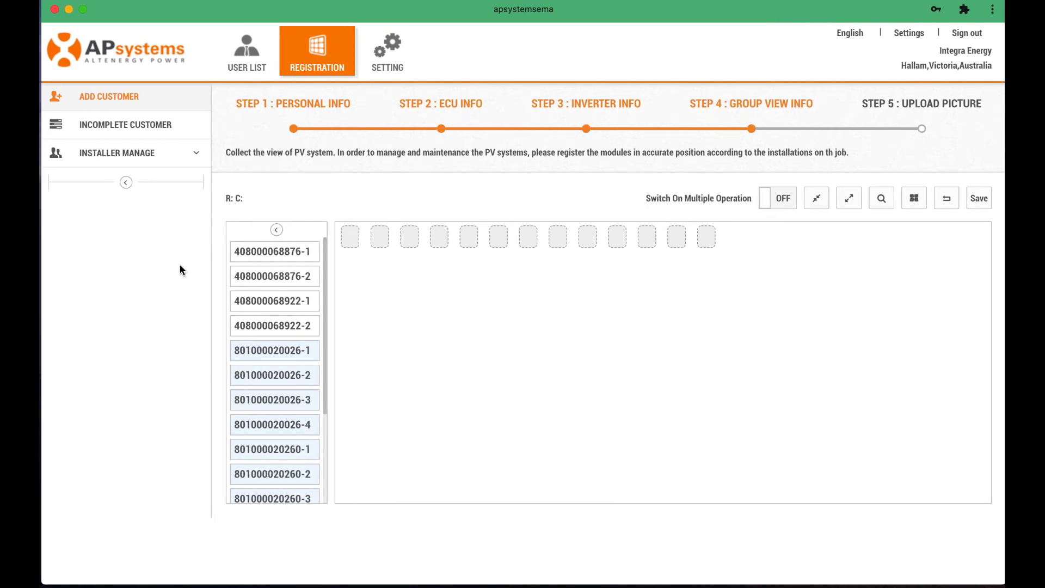
scroll(282, 300, "down", 5)
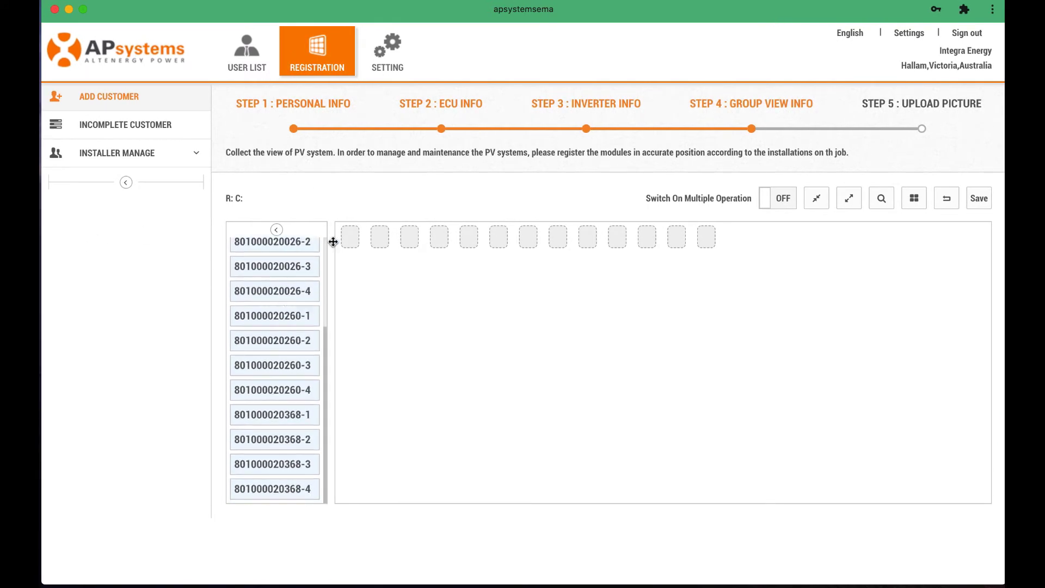
left_click(911, 200)
left_click(395, 314)
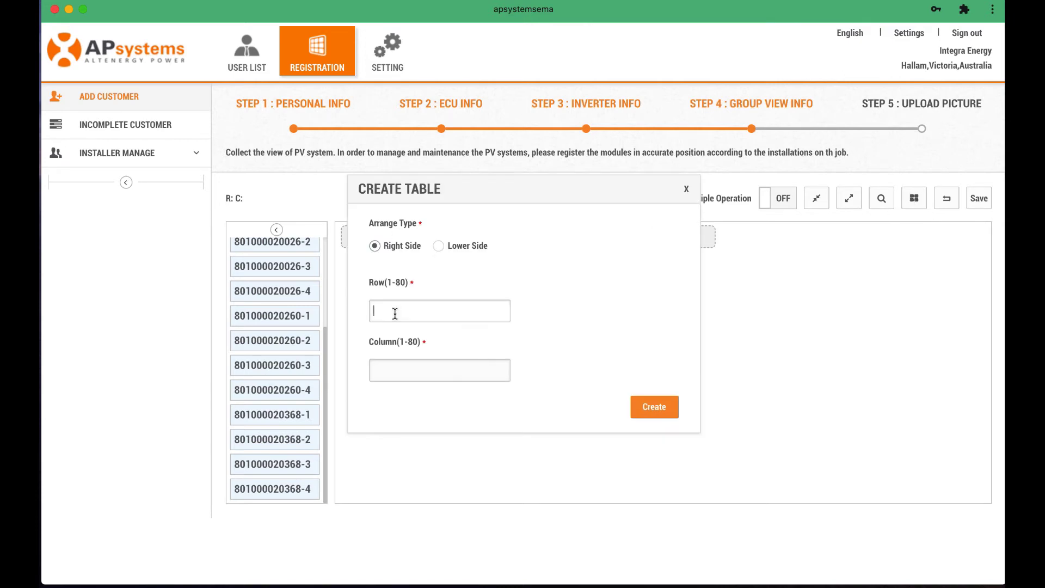
type("1")
left_click(417, 367)
type("2")
left_click(443, 247)
left_click(647, 405)
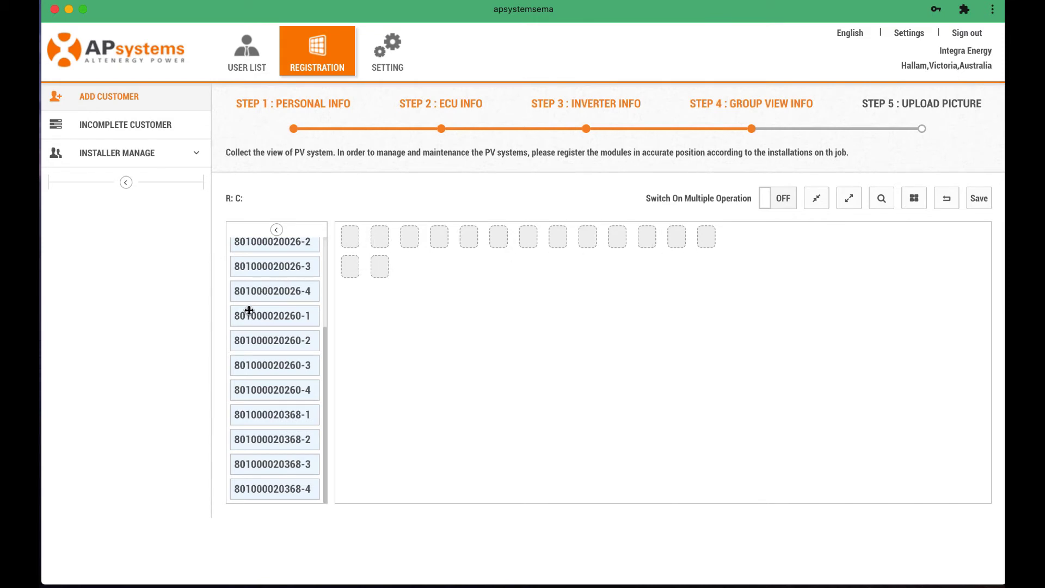
Step: Add a 1×1 table on the right side, giving row 1 a 14th module slot
scroll(248, 310, "up", 1)
scroll(249, 310, "up", 3)
scroll(249, 310, "down", 5)
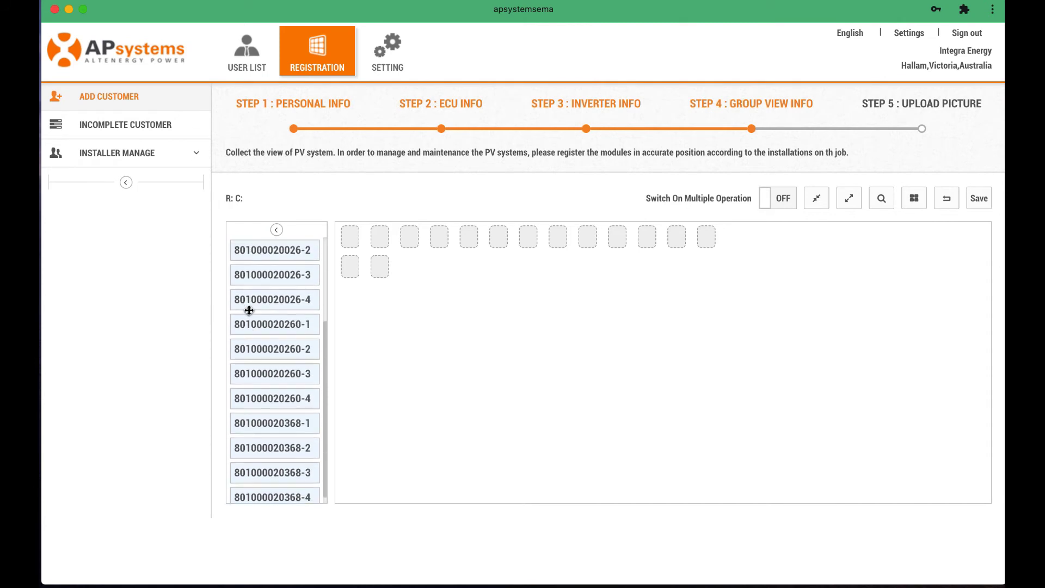
scroll(282, 303, "up", 5)
scroll(281, 303, "down", 2)
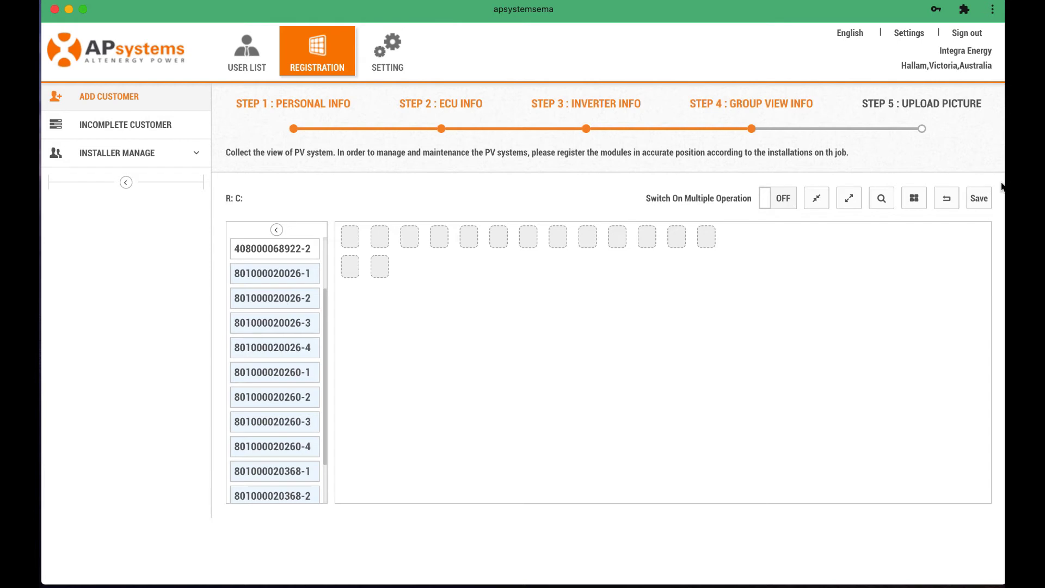
left_click(915, 202)
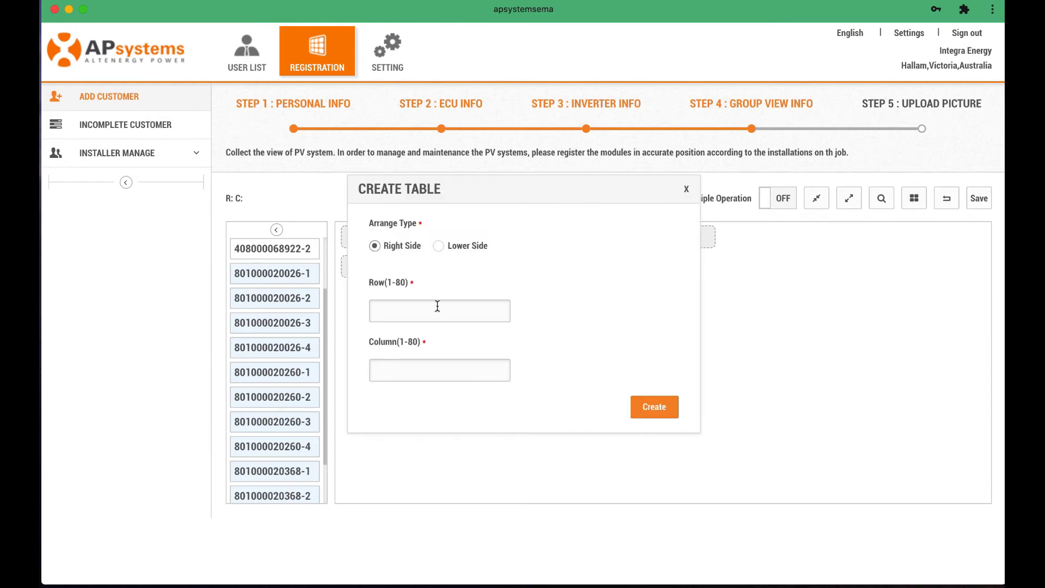
left_click(393, 307)
type("1")
left_click(390, 365)
type("1")
left_click(660, 412)
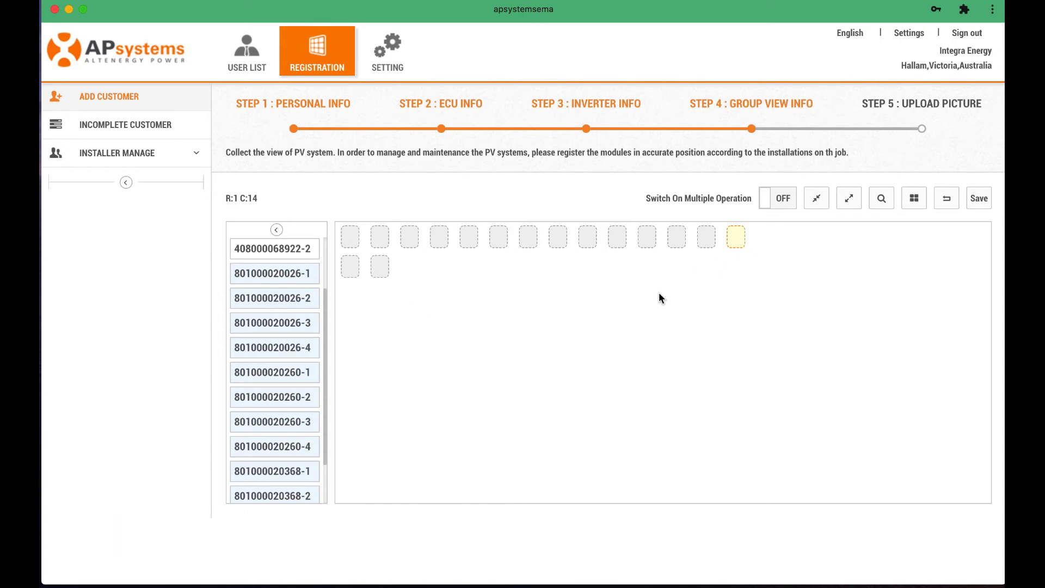
Step: Move the extra C:14 module position into row 2, column 3
left_click_drag(738, 240, 502, 298)
left_click_drag(403, 276, 402, 276)
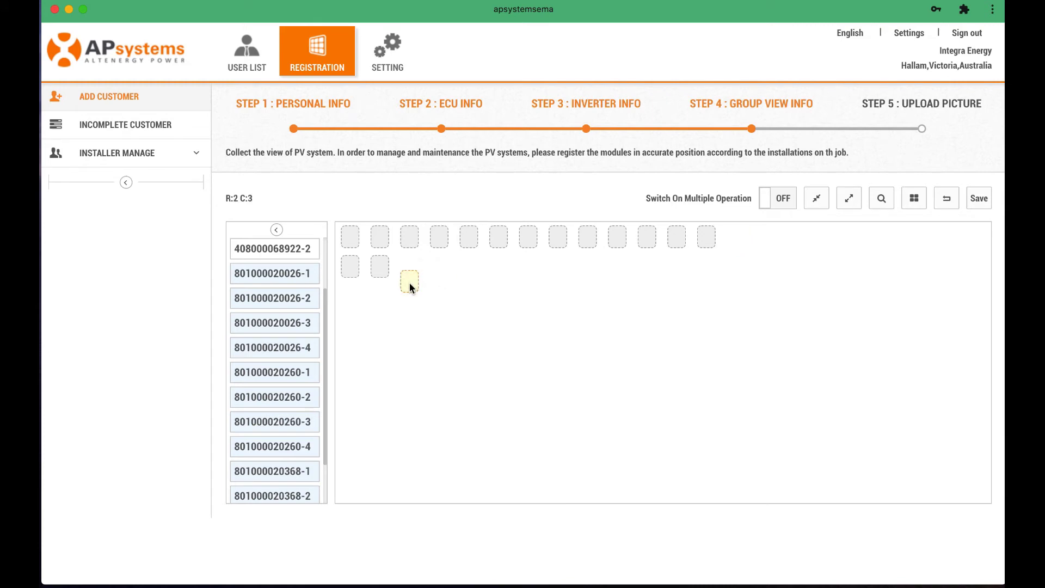
left_click(410, 267)
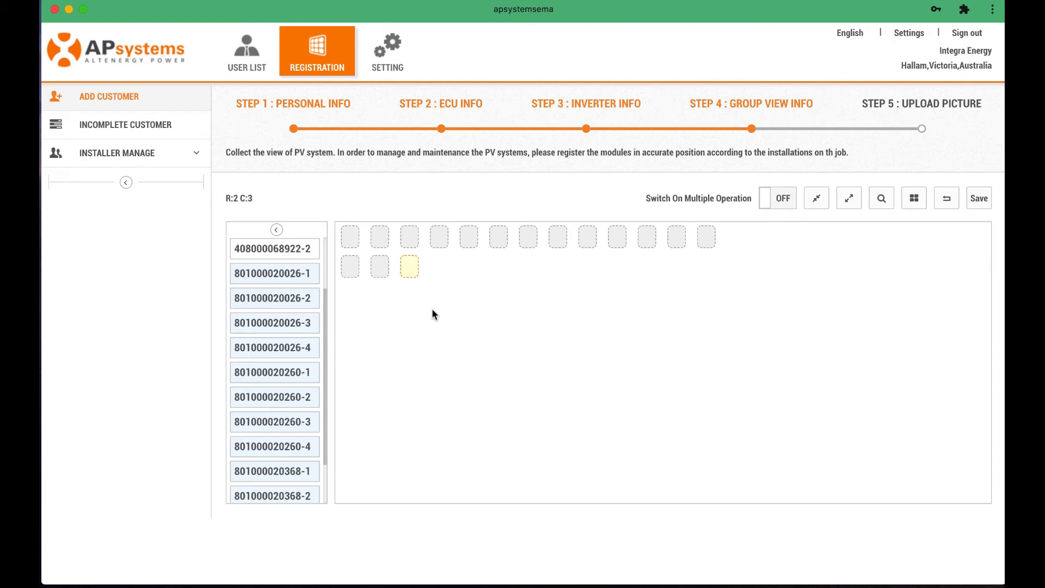
scroll(280, 308, "up", 3)
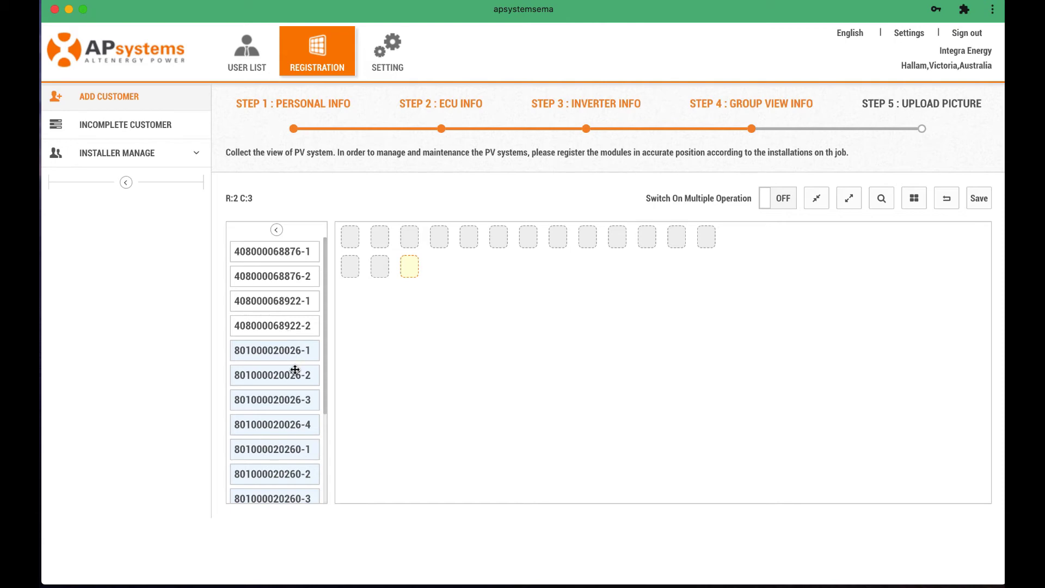
left_click_drag(297, 353, 350, 242)
left_click_drag(272, 354, 348, 278)
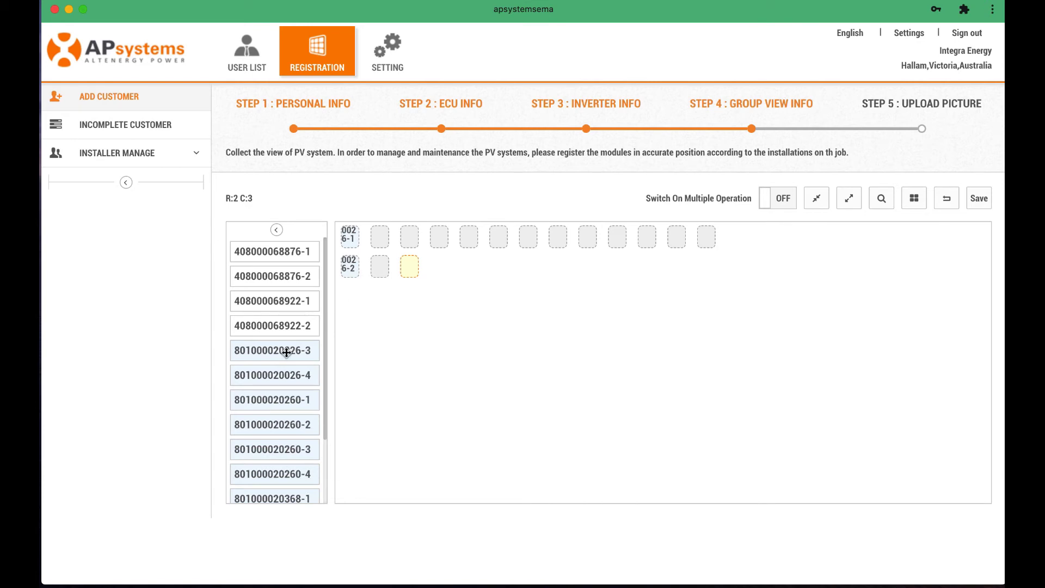
left_click_drag(282, 348, 377, 276)
left_click_drag(282, 350, 408, 278)
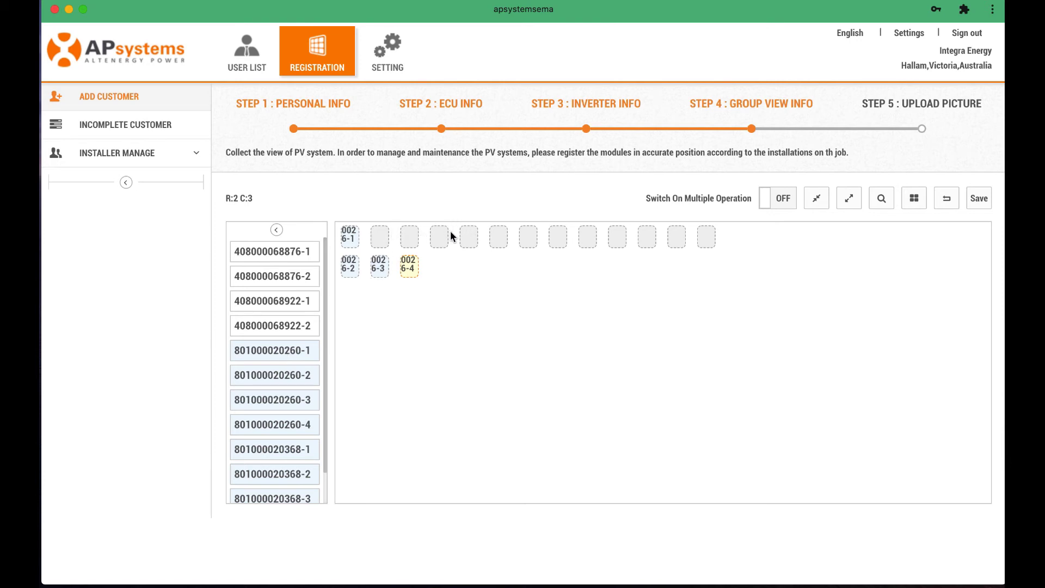
left_click_drag(288, 352, 378, 248)
left_click_drag(284, 353, 414, 243)
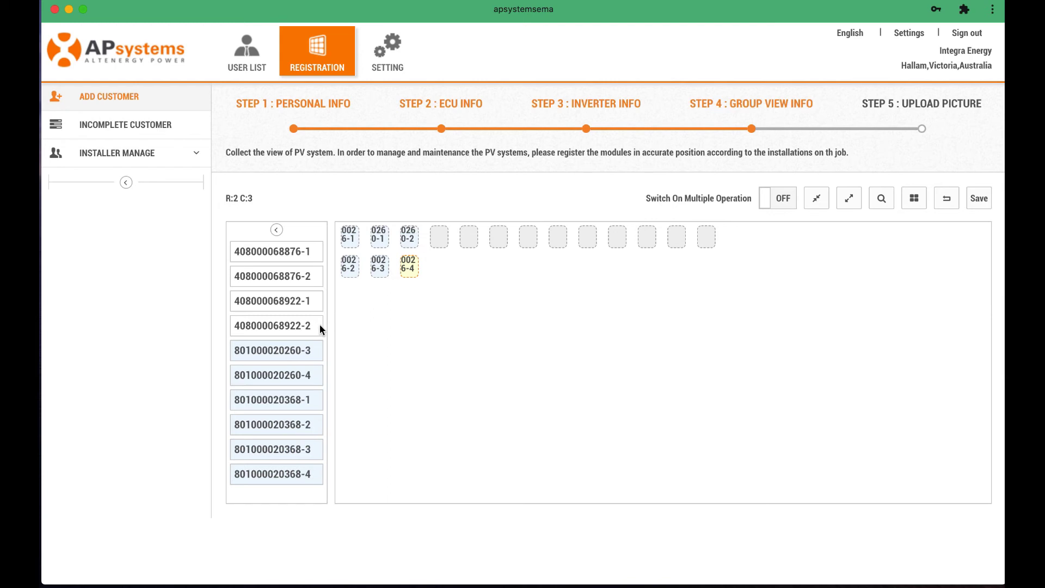
left_click_drag(289, 350, 438, 243)
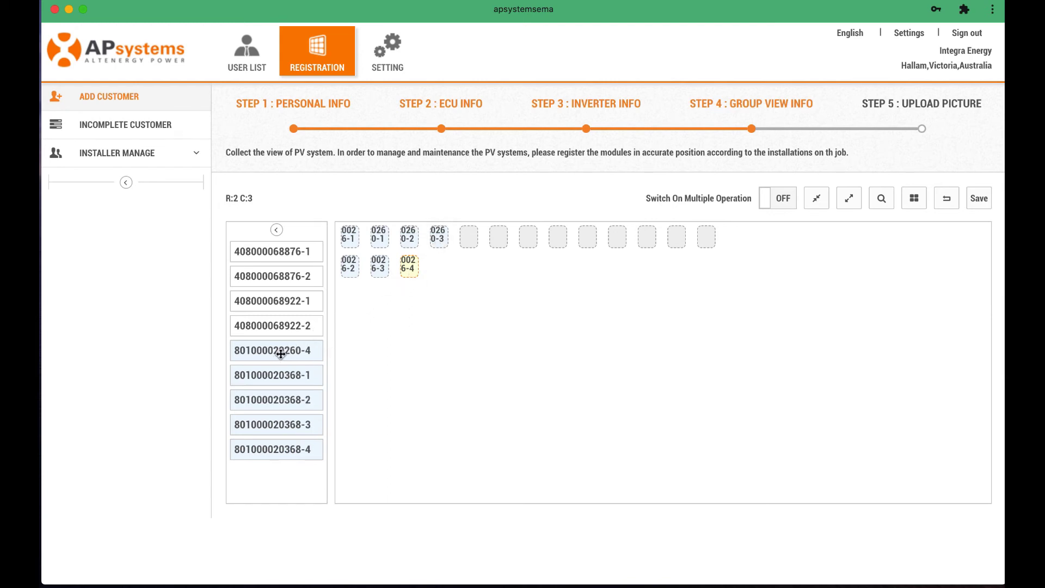
left_click_drag(280, 354, 416, 281)
left_click_drag(459, 242, 461, 239)
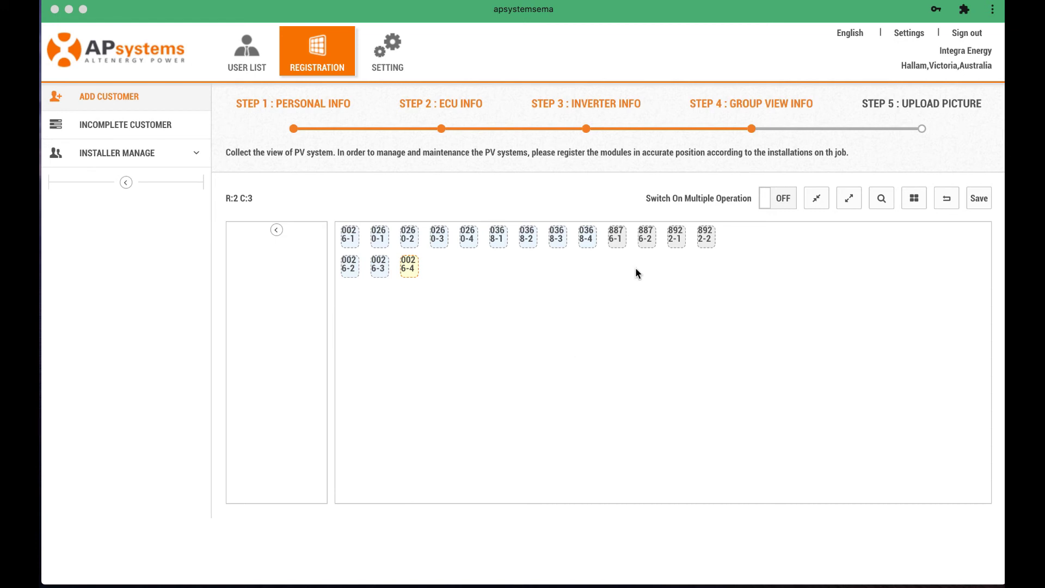
Step: Save the Group View panel layout and complete the registration on the Upload Picture step
left_click(976, 209)
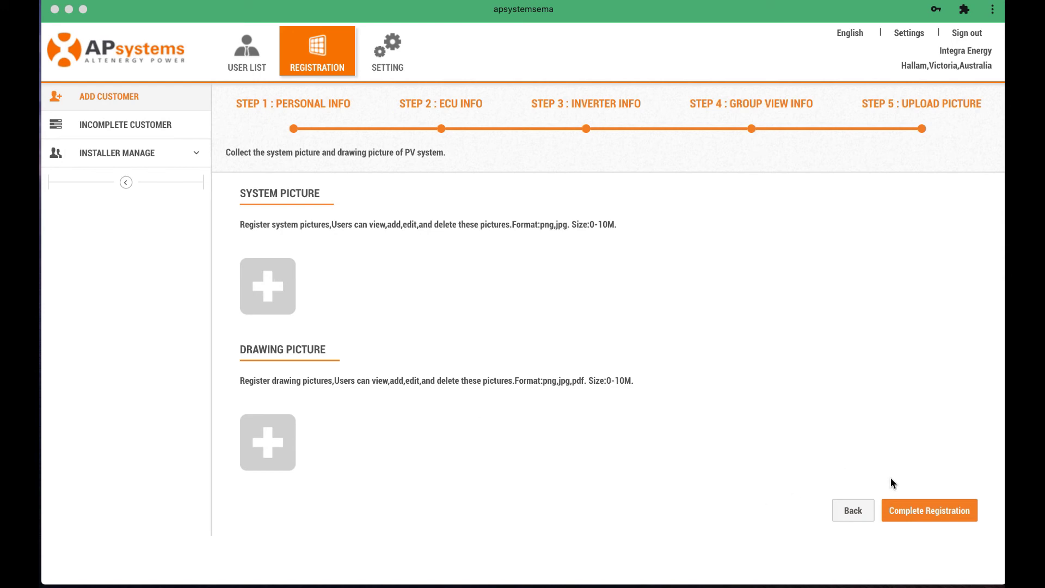
left_click(915, 509)
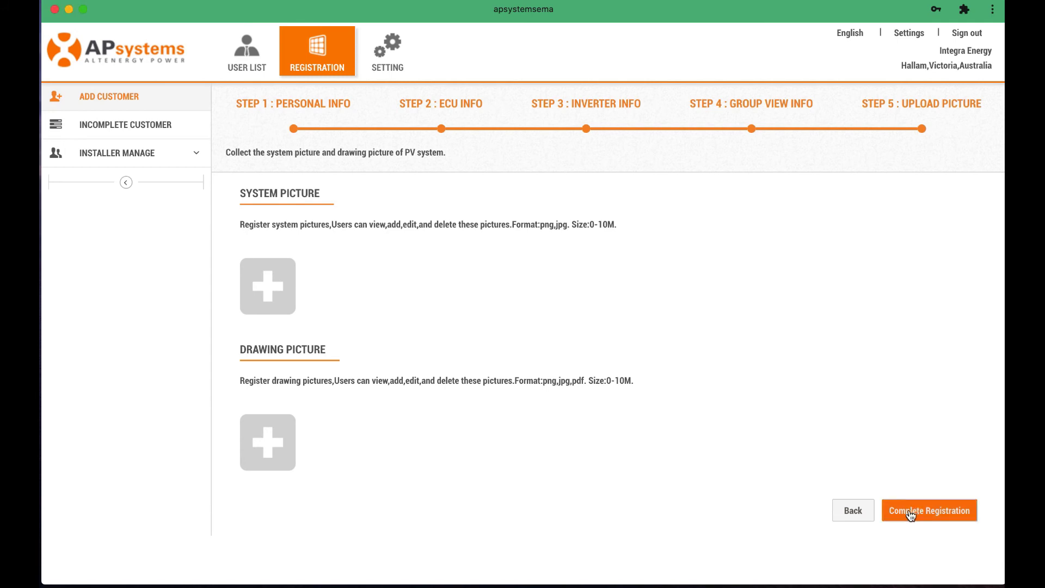
left_click(911, 514)
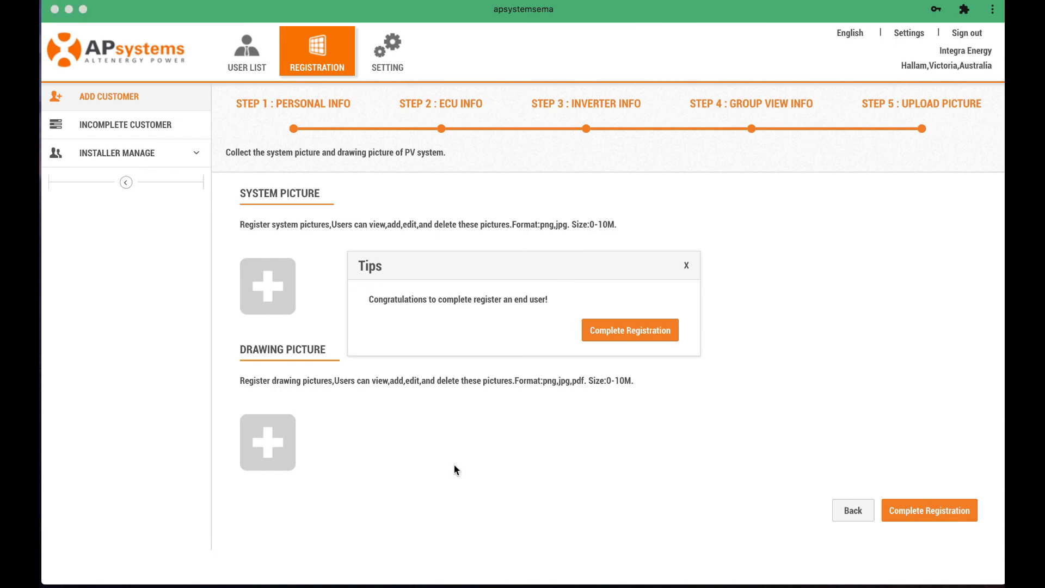
Step: Dismiss the Tips confirmation and show the USER LIST with the newly registered customer
left_click(626, 331)
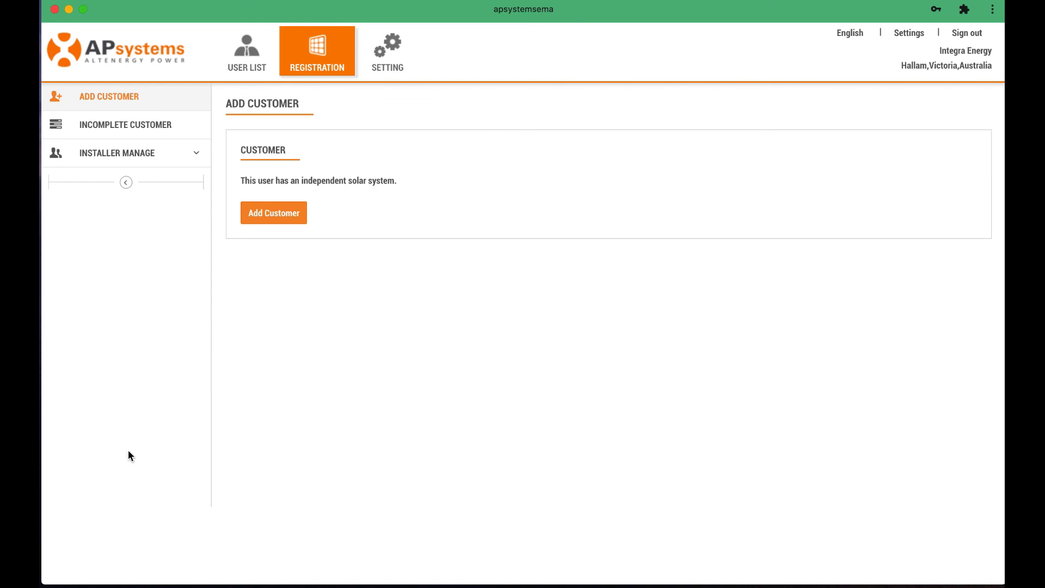
left_click(244, 66)
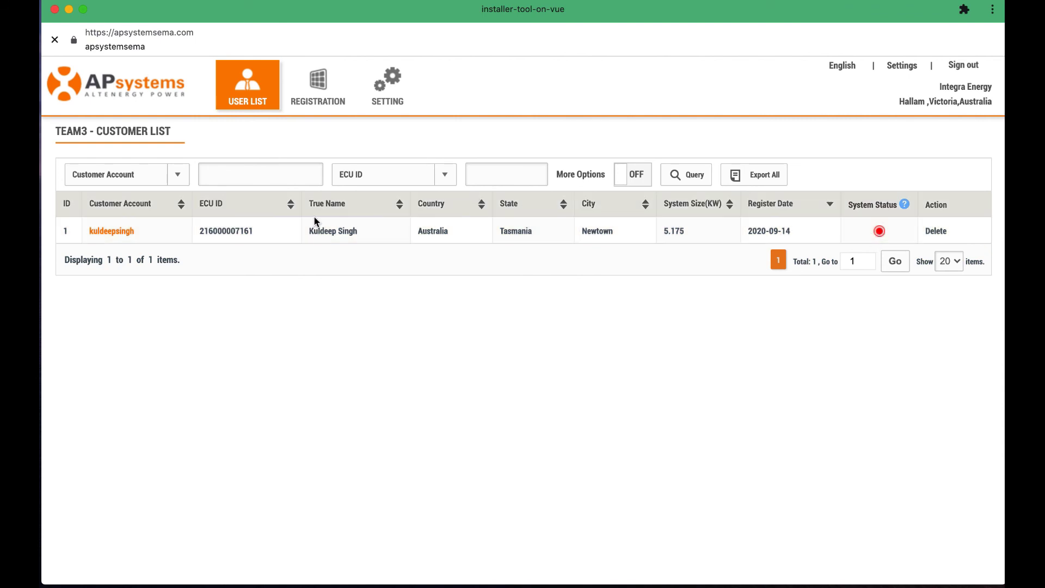
Step: Open the new customer's account and its MODULE page with the 16-panel top view
left_click(121, 236)
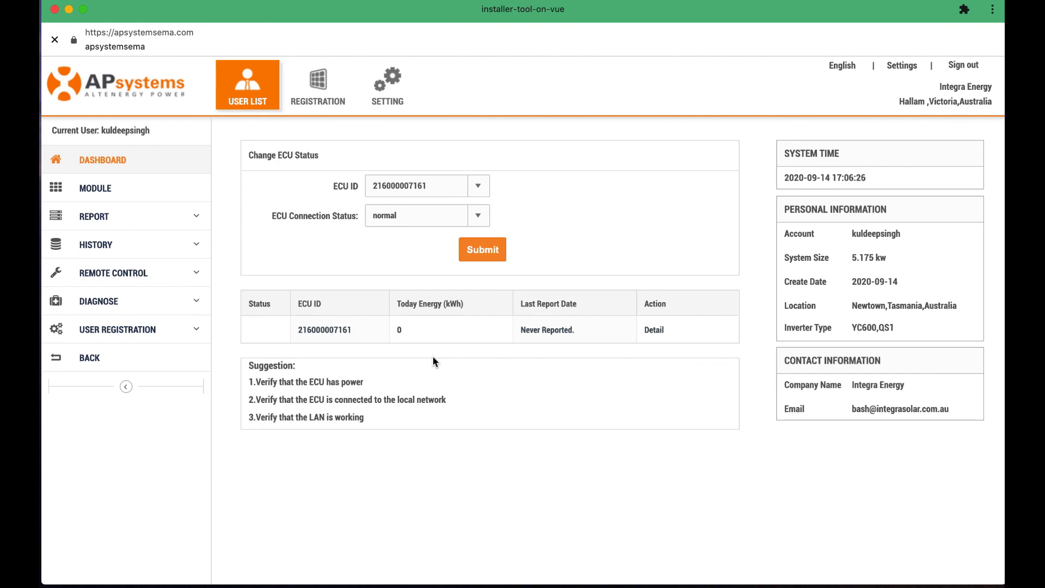
left_click(102, 190)
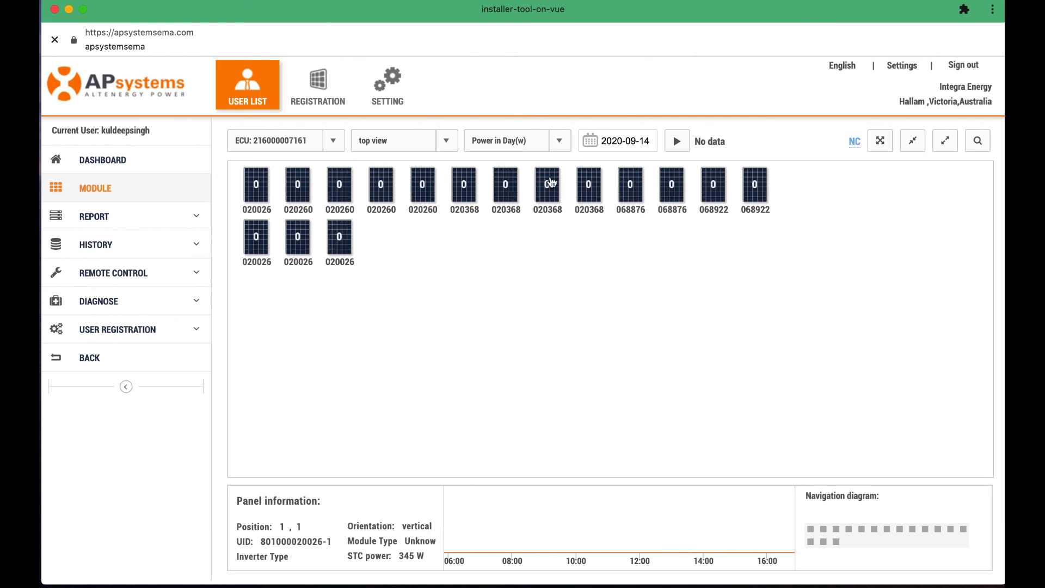
scroll(537, 376, "down", 1)
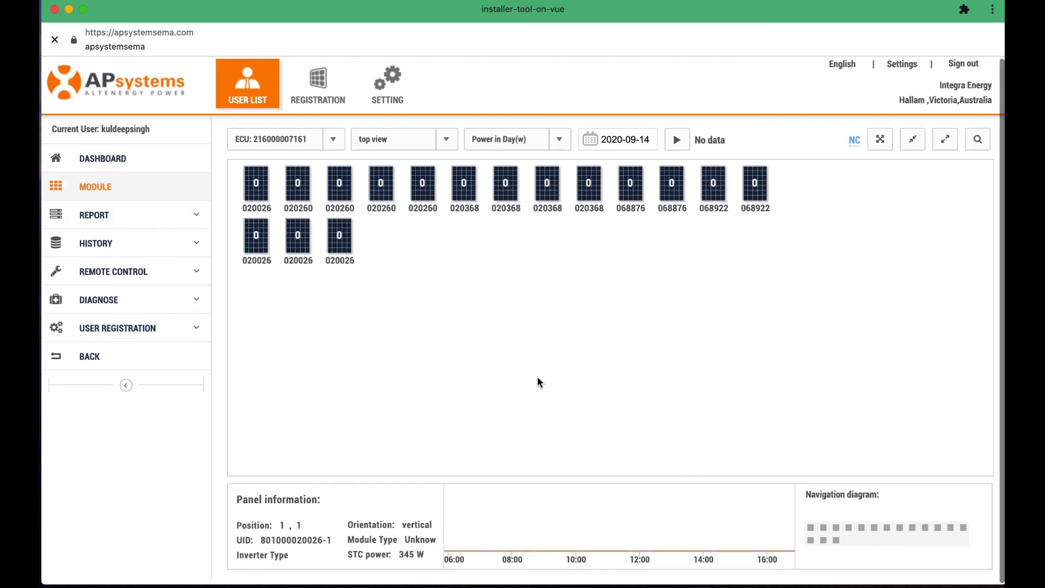